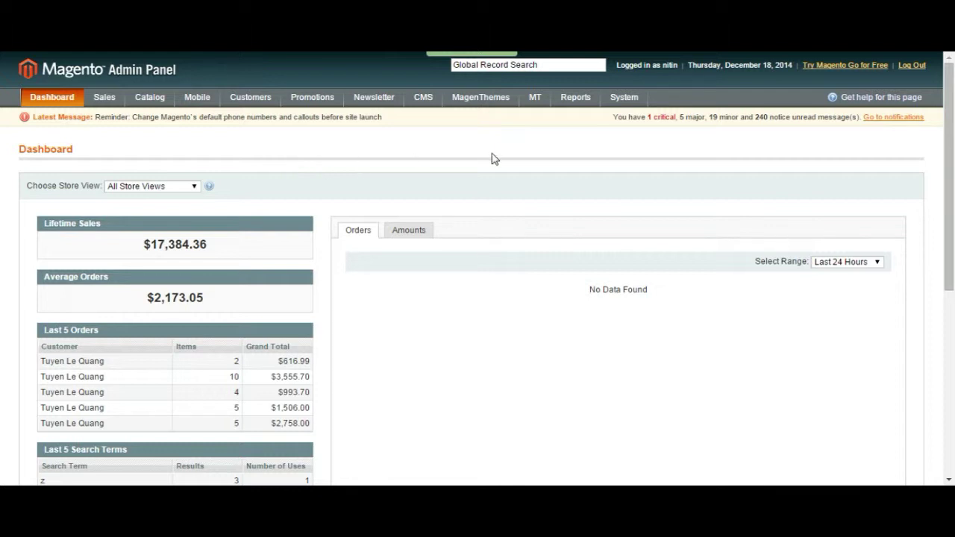
- Open the store Configuration page from the System menu
mouse_move(628, 102)
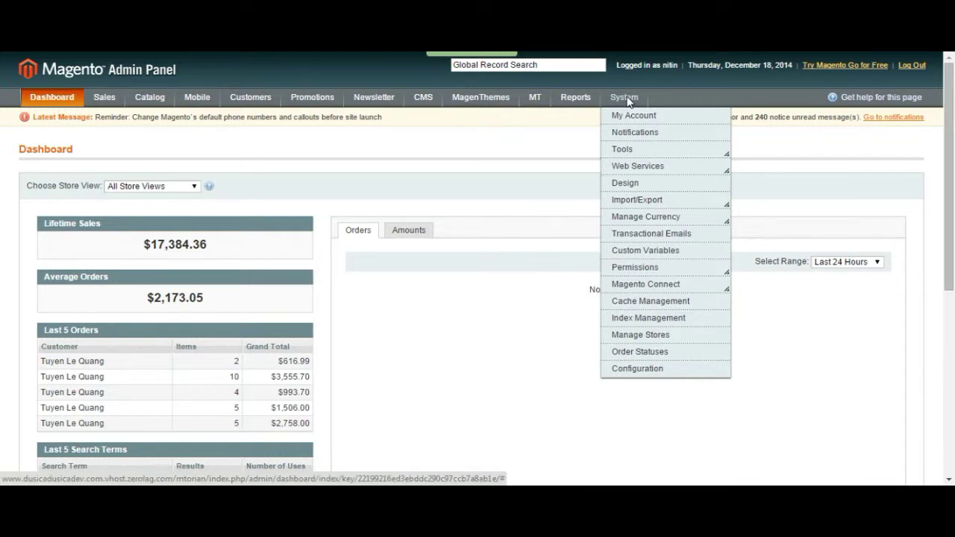
click(662, 371)
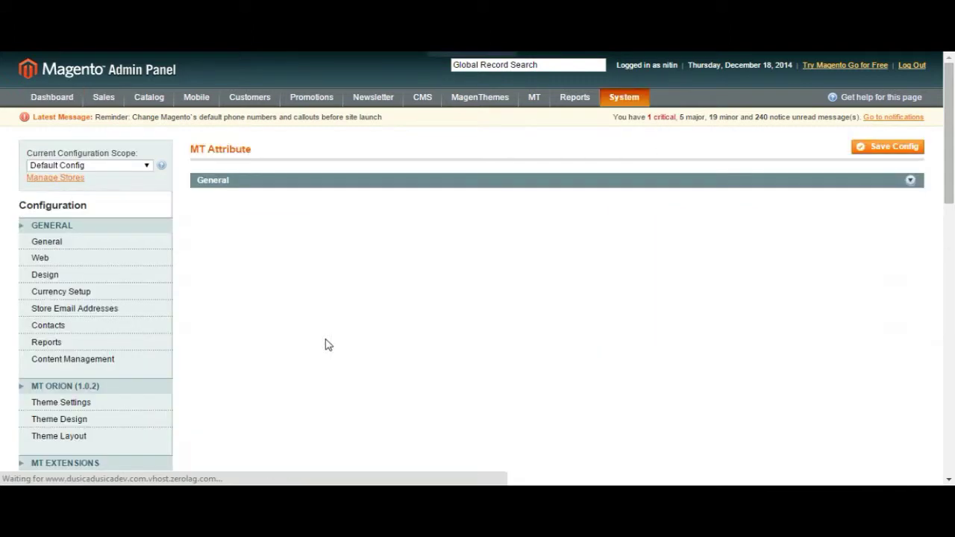
- Open Sales > Shipping Methods in the configuration and expand the UPS section
scroll(103, 349, down, 6)
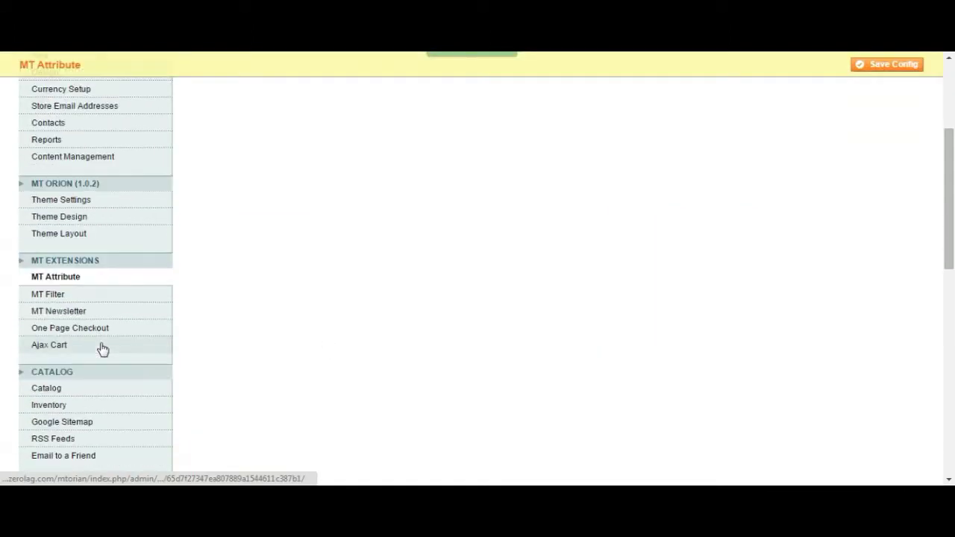
scroll(102, 348, down, 2)
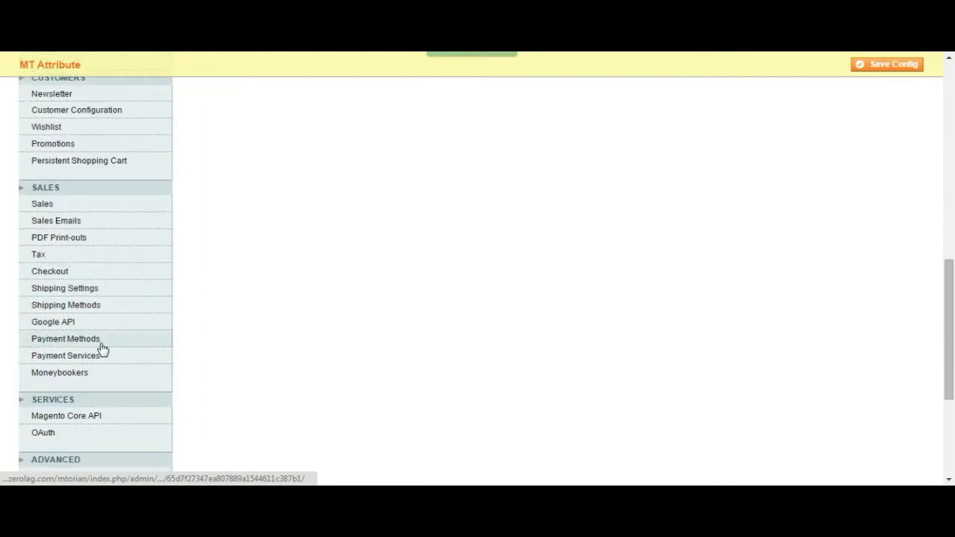
click(69, 310)
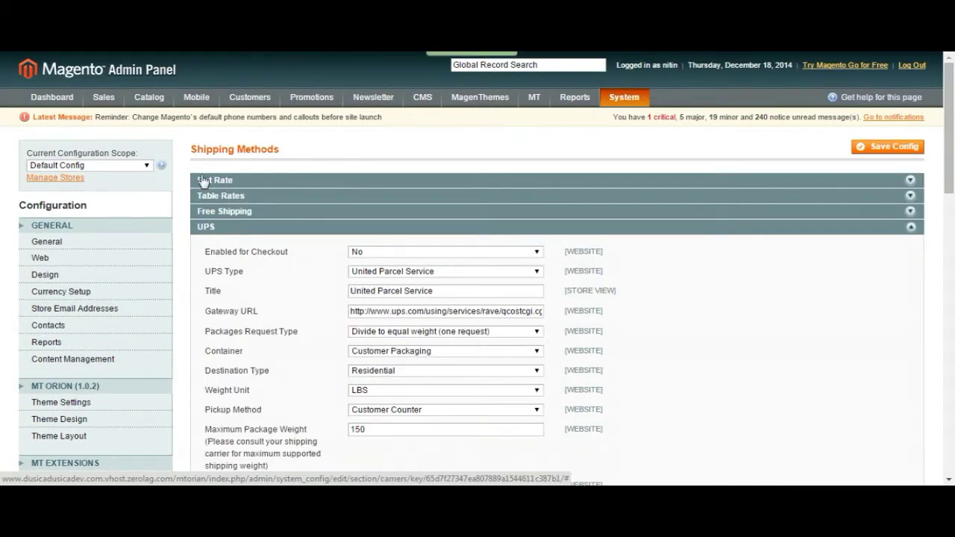
triple_click(194, 197)
click(209, 230)
drag(188, 226, 231, 232)
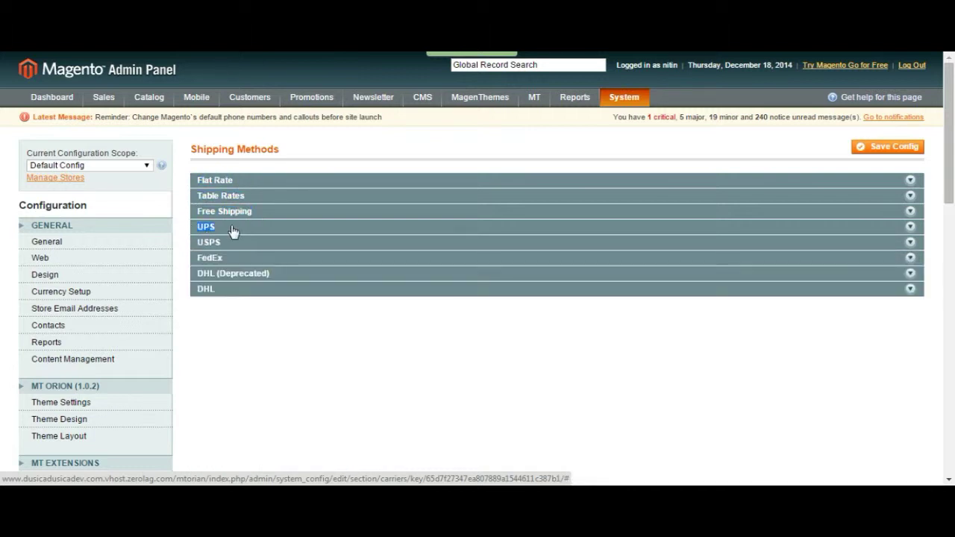
click(209, 228)
click(208, 230)
drag(189, 238, 231, 292)
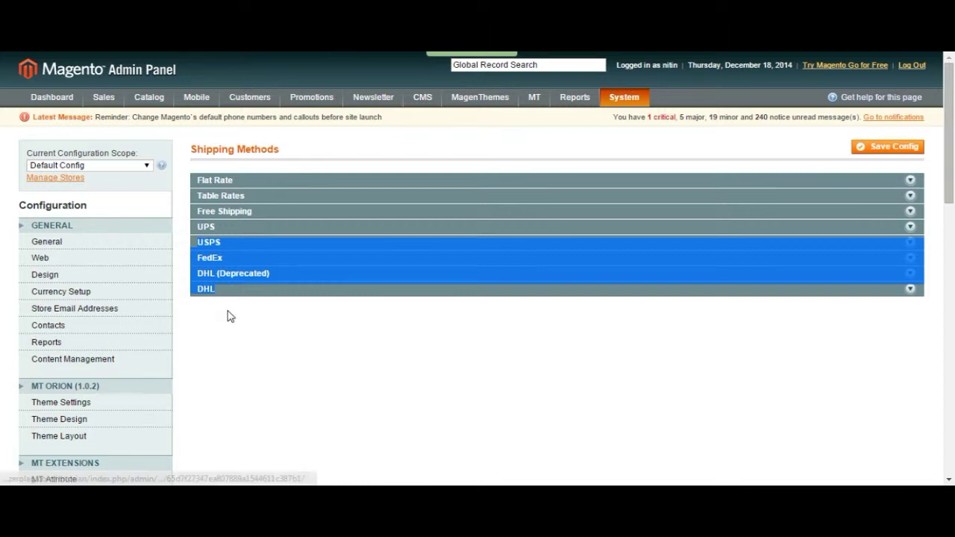
click(228, 315)
- Enable UPS for checkout, keep United Parcel Service as the type, and title it UPS
click(212, 226)
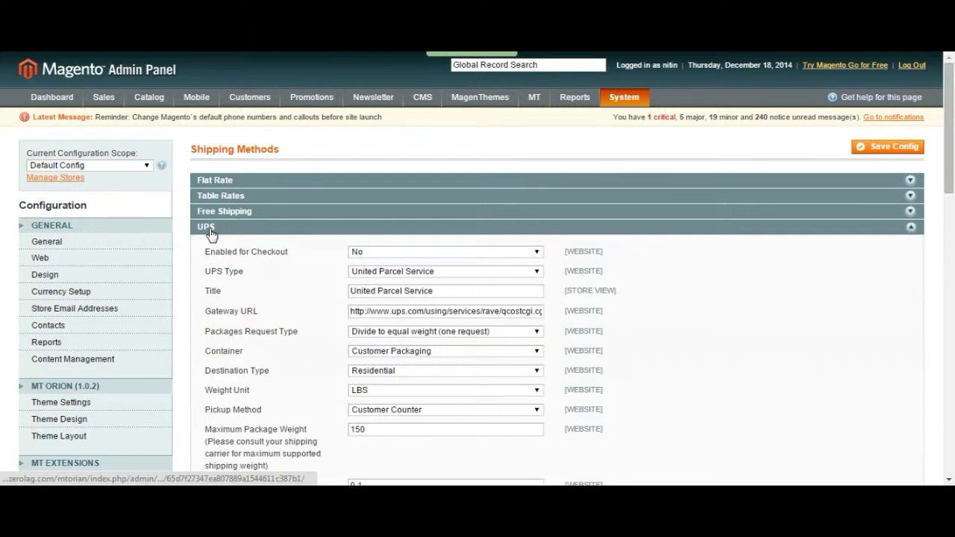
drag(215, 257, 255, 258)
click(304, 261)
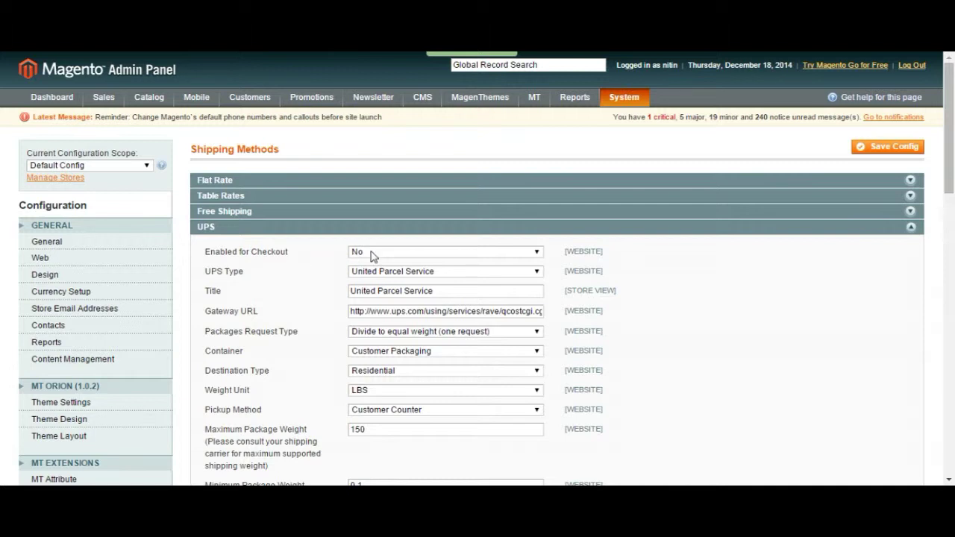
click(373, 254)
click(373, 263)
click(376, 272)
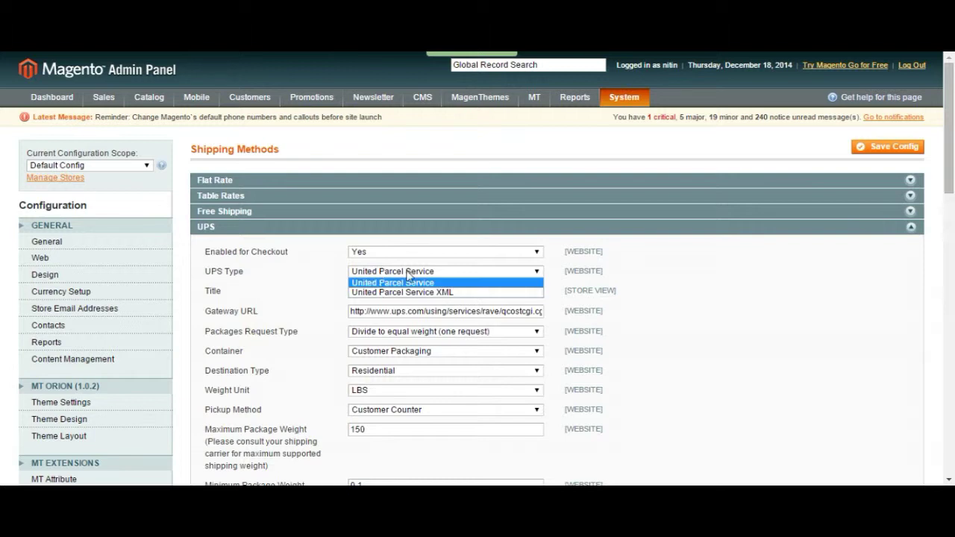
click(408, 281)
drag(453, 291, 295, 299)
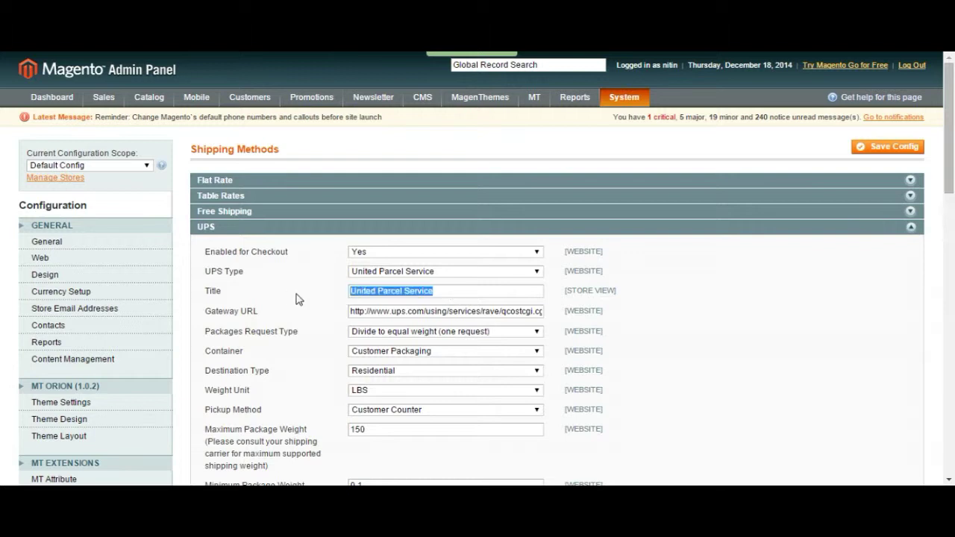
text(UPS)
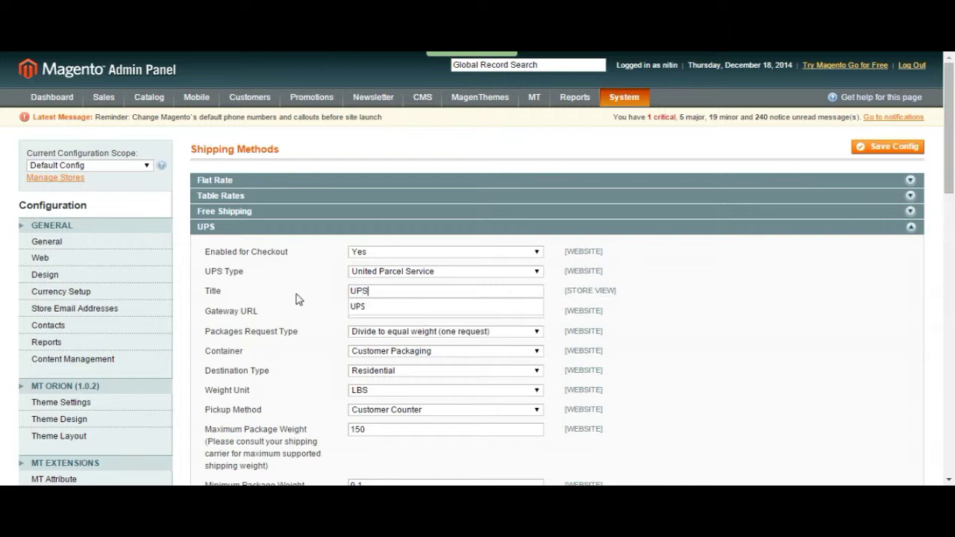
click(297, 298)
scroll(317, 306, down, 1)
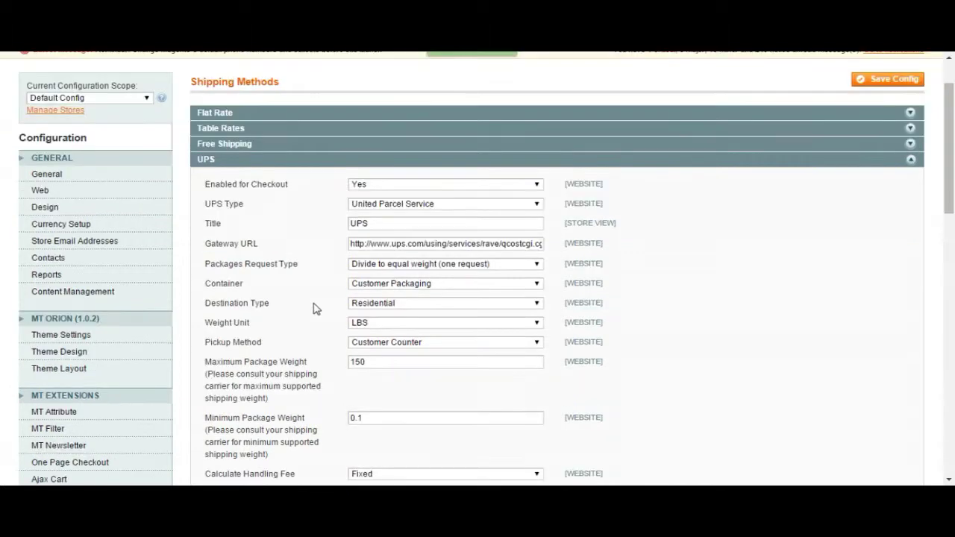
drag(358, 246, 613, 250)
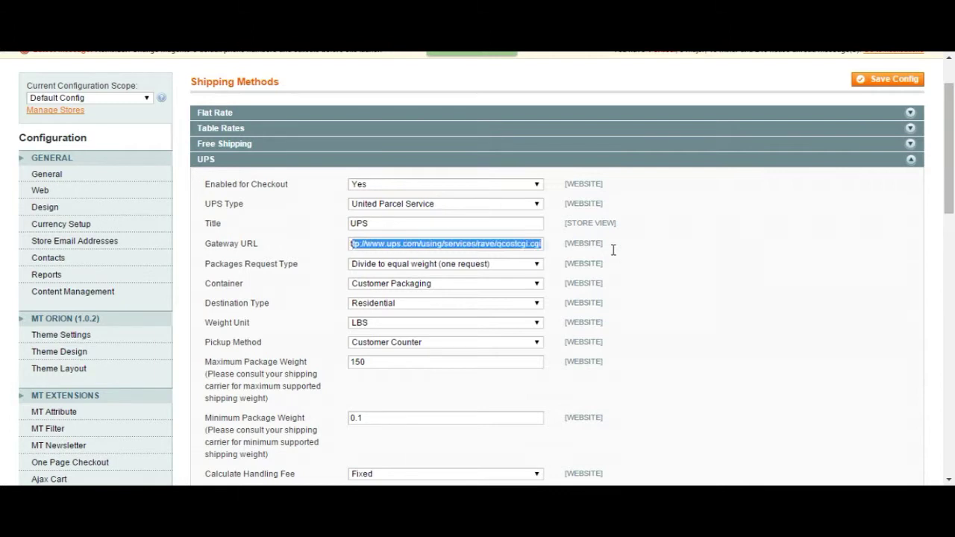
click(464, 244)
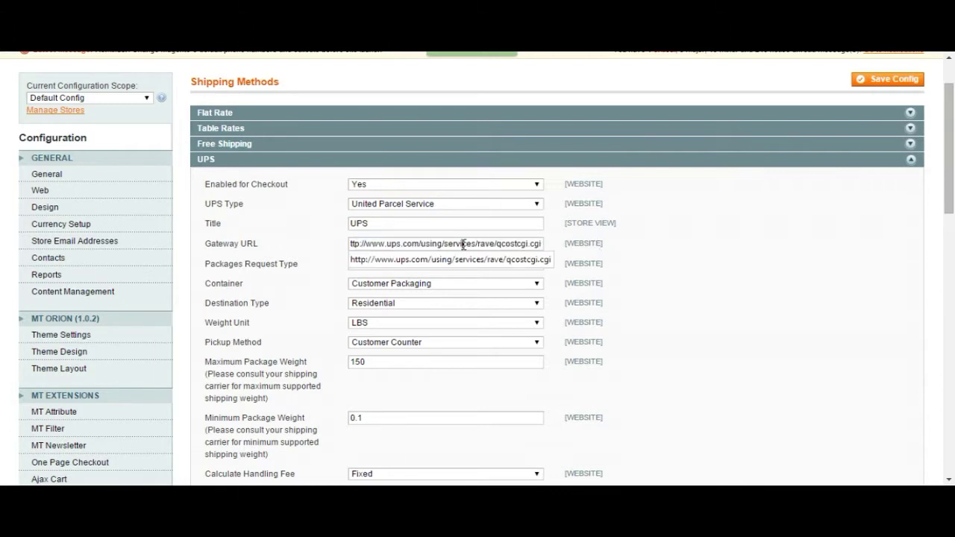
click(314, 246)
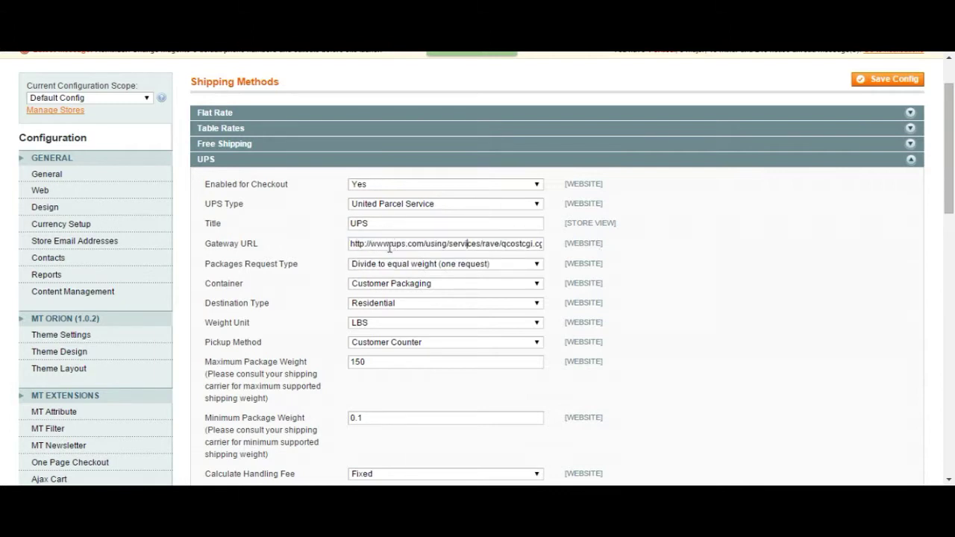
drag(390, 246, 481, 238)
click(523, 245)
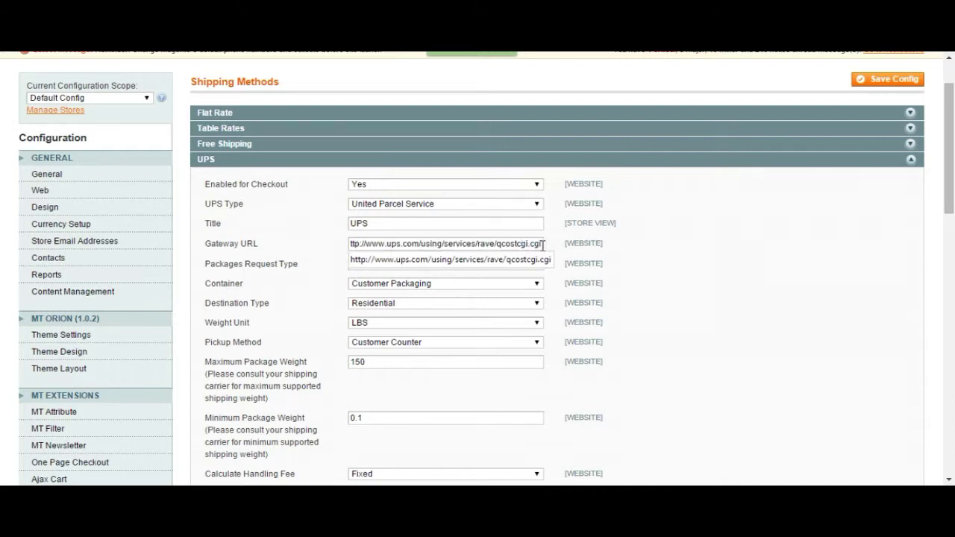
drag(542, 244, 341, 246)
click(341, 246)
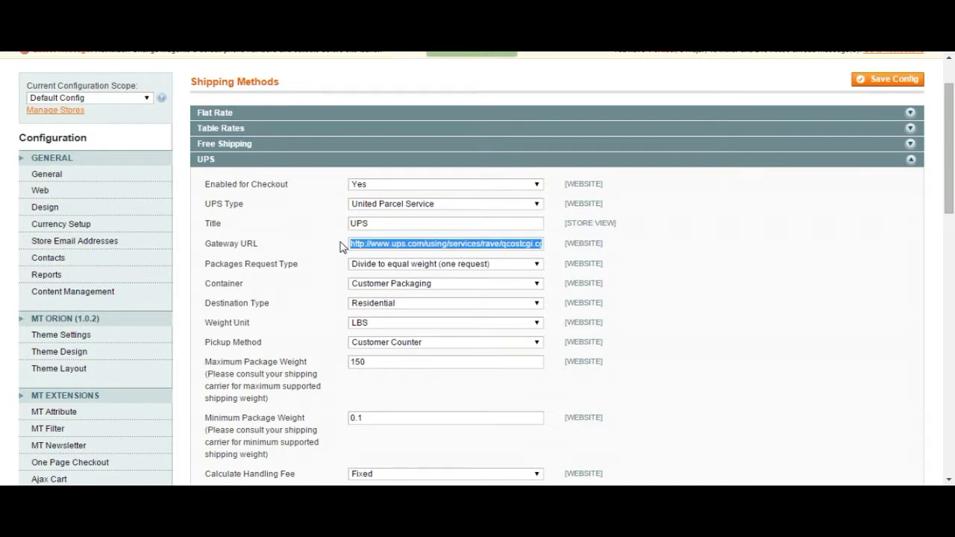
click(291, 260)
scroll(267, 279, down, 1)
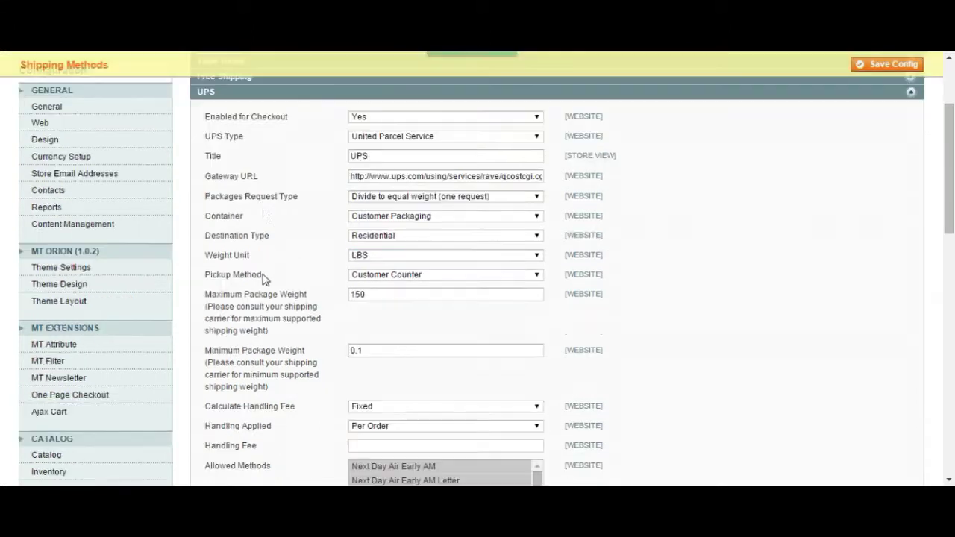
click(393, 197)
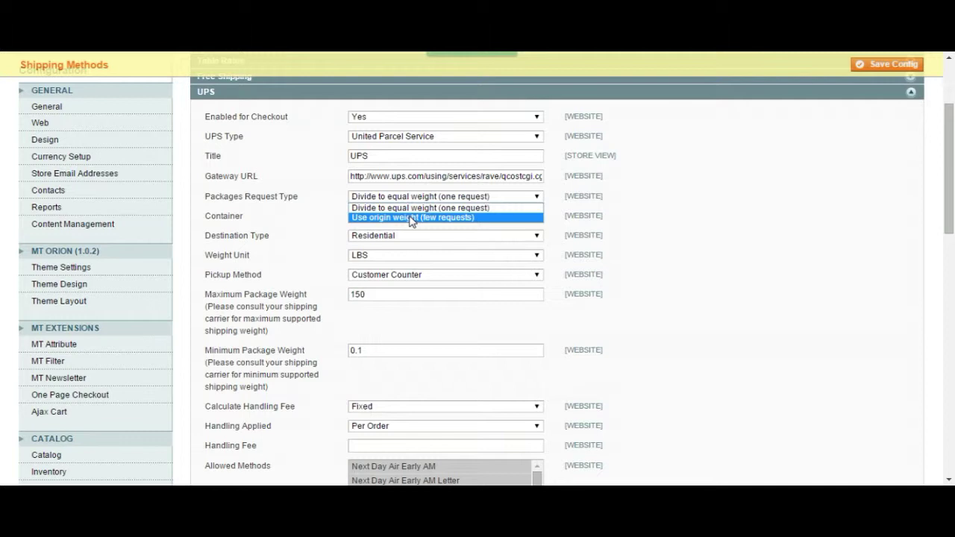
click(411, 218)
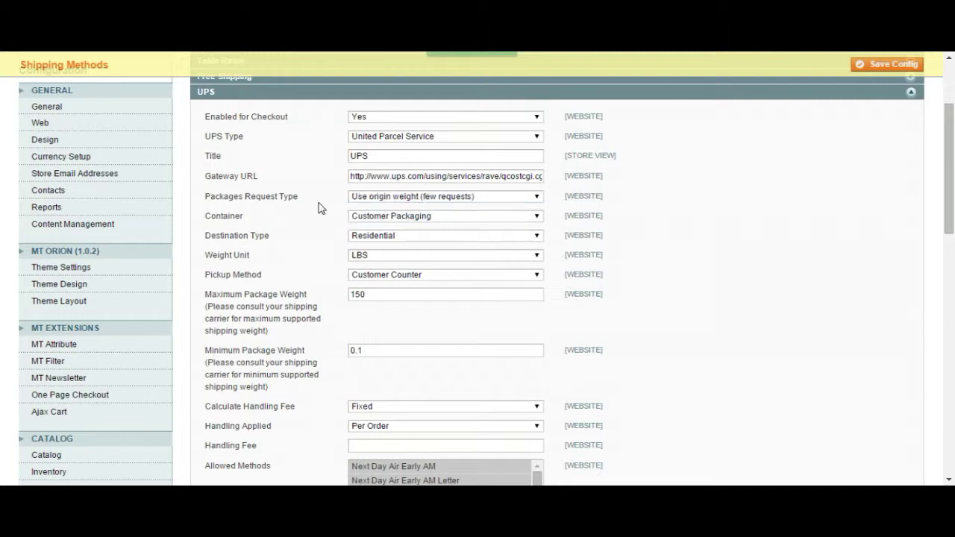
click(352, 197)
click(378, 205)
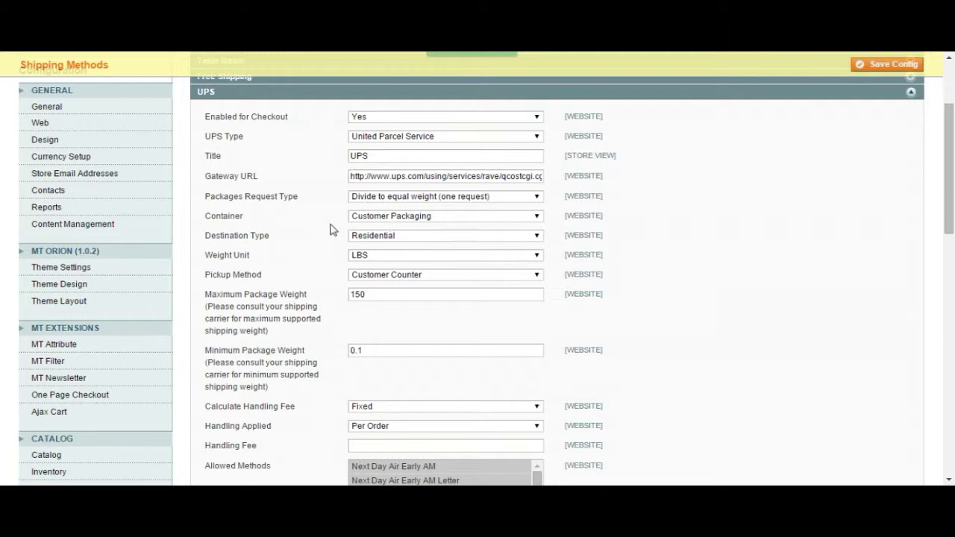
click(386, 217)
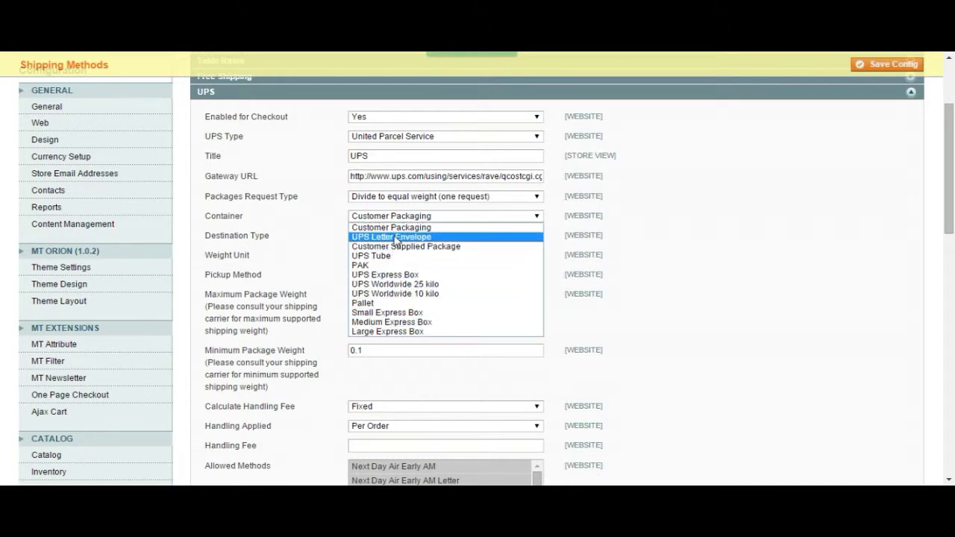
- Keep Customer Packaging container, Residential destination type and LBS weight unit
click(415, 220)
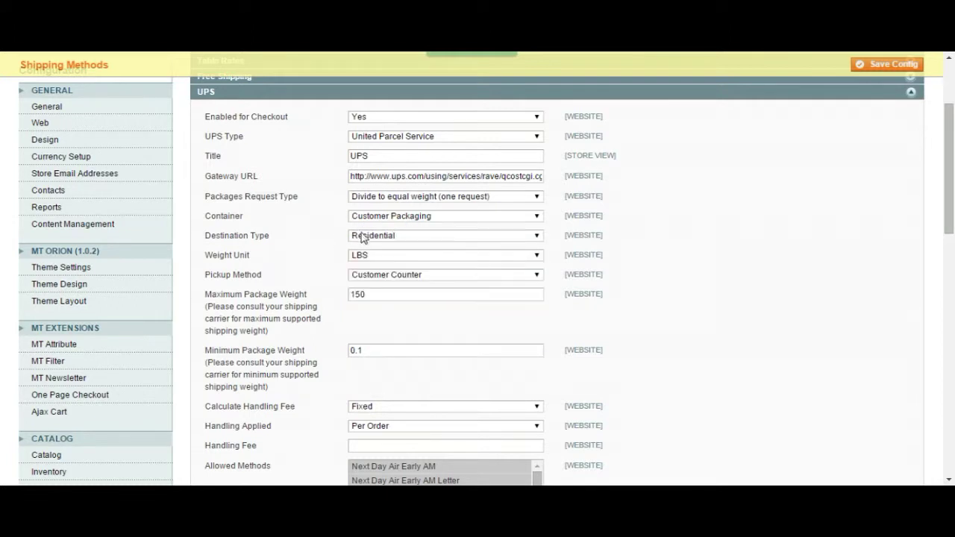
click(391, 236)
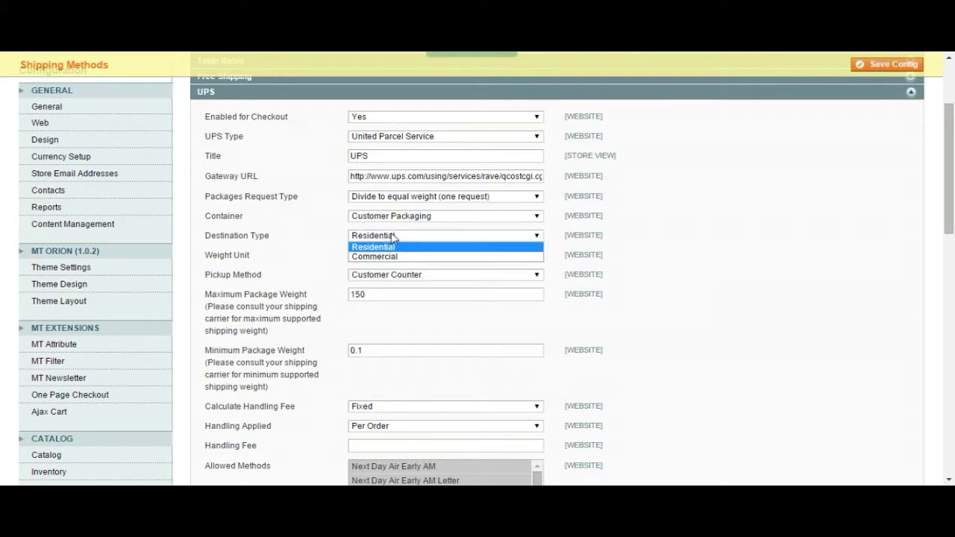
click(393, 237)
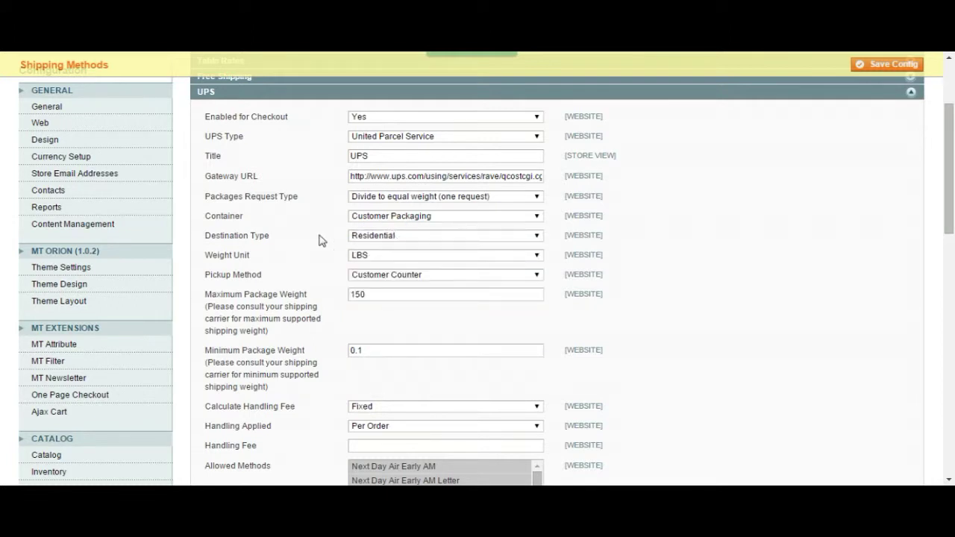
click(382, 255)
click(382, 256)
- Choose Customer Counter pickup, set maximum package weight 150 and keep minimum at 0.1
scroll(293, 269, down, 1)
click(410, 210)
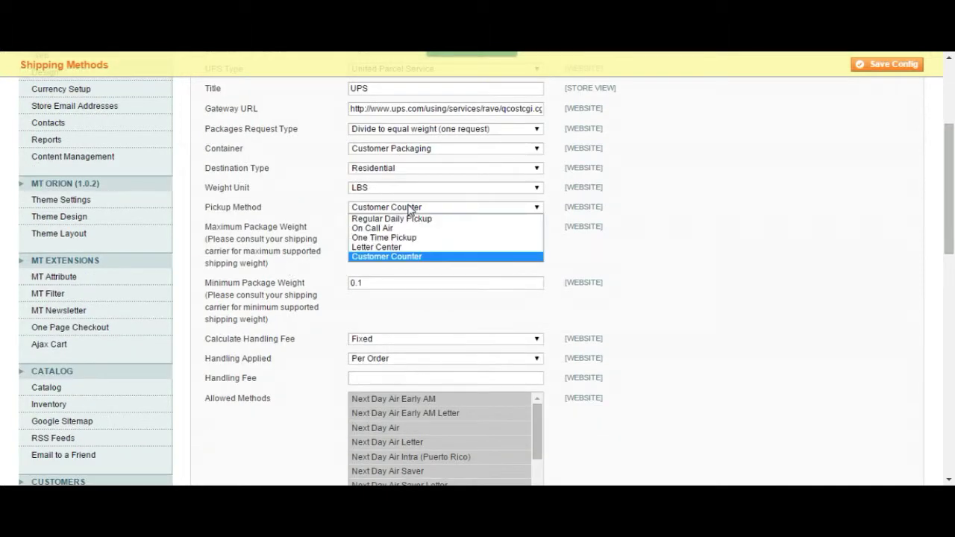
click(408, 257)
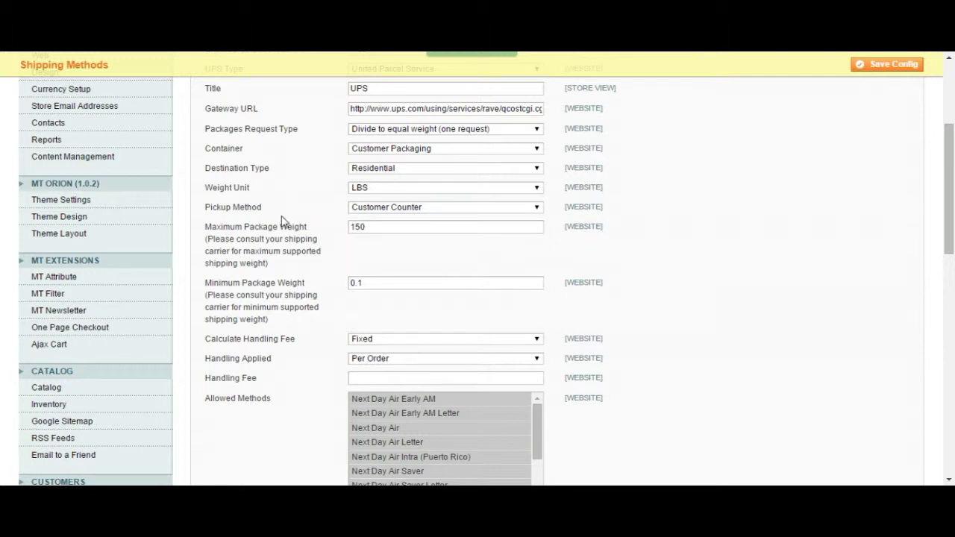
drag(384, 226, 345, 228)
text(150)
scroll(306, 238, down, 1)
drag(369, 215, 326, 217)
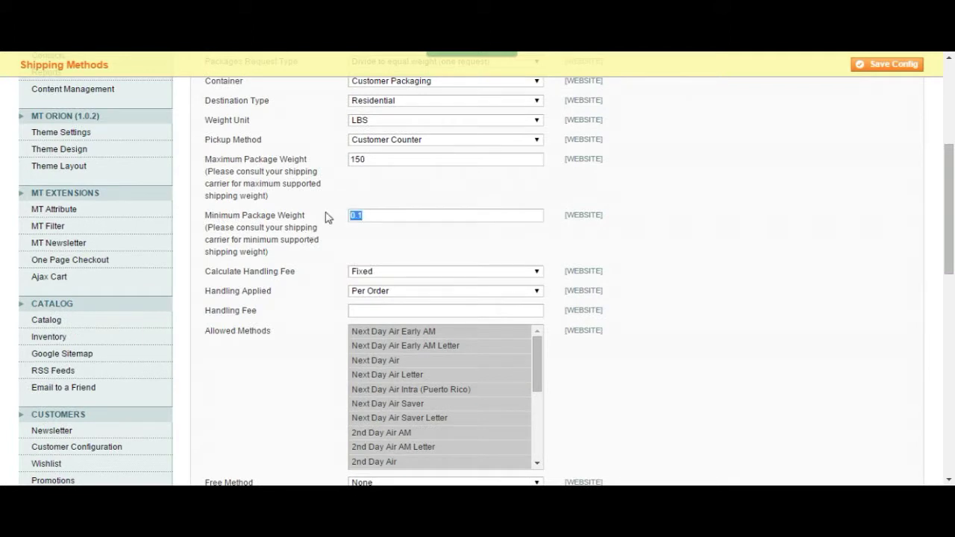
click(389, 188)
click(384, 158)
- Keep Fixed handling fee calculation, apply handling Per Package, and set the handling fee to 2
scroll(384, 218, down, 1)
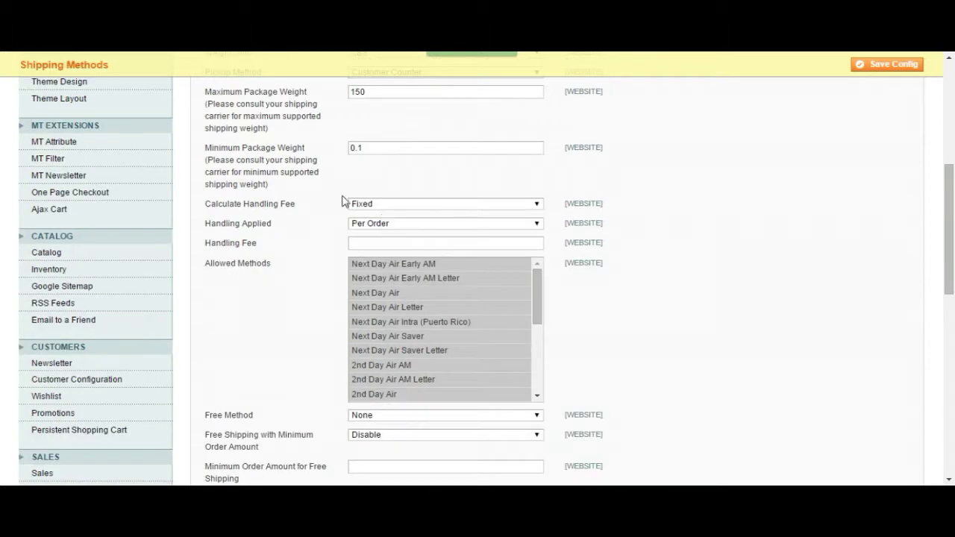
click(381, 207)
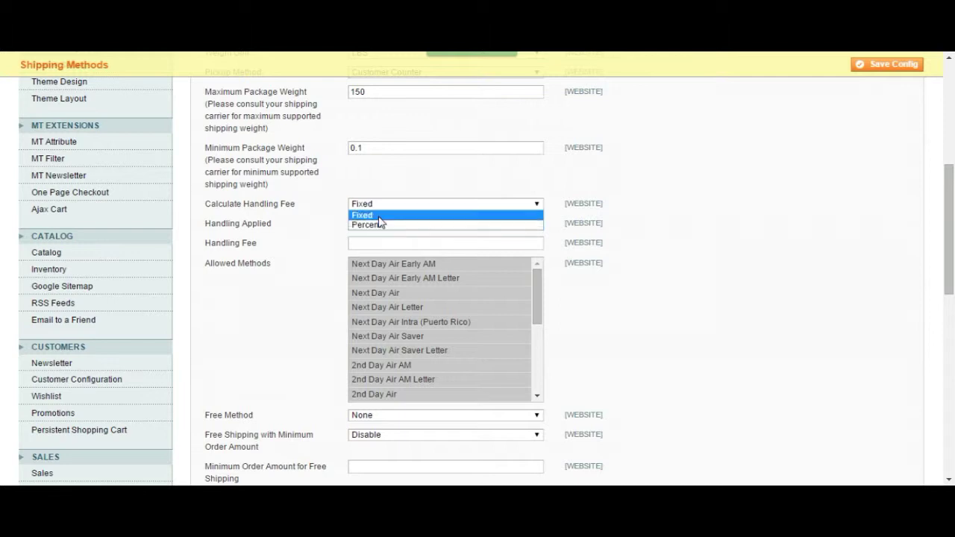
click(377, 215)
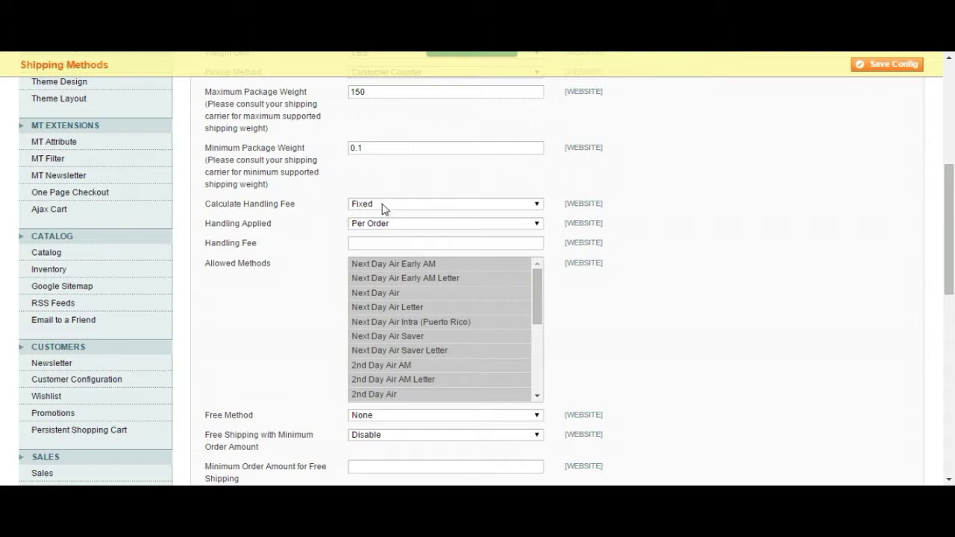
click(384, 223)
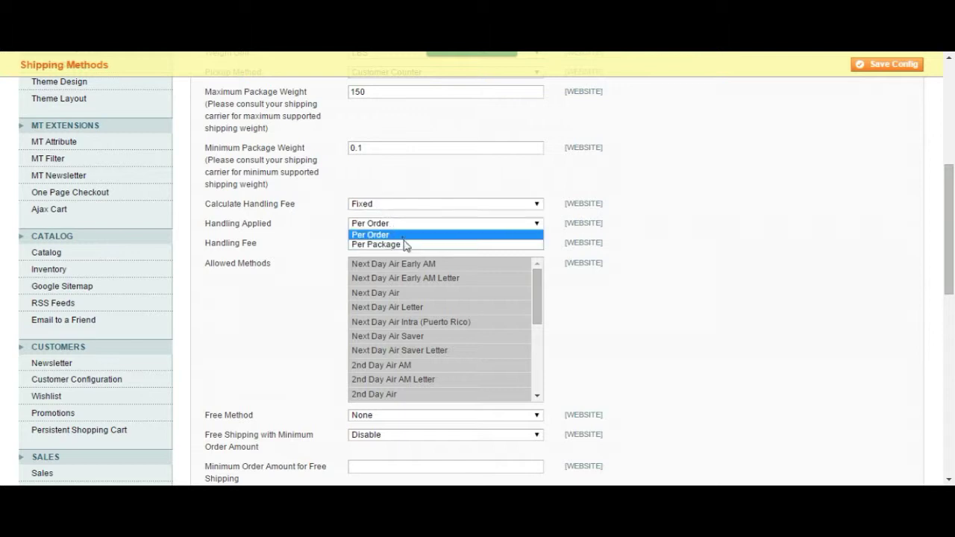
click(406, 246)
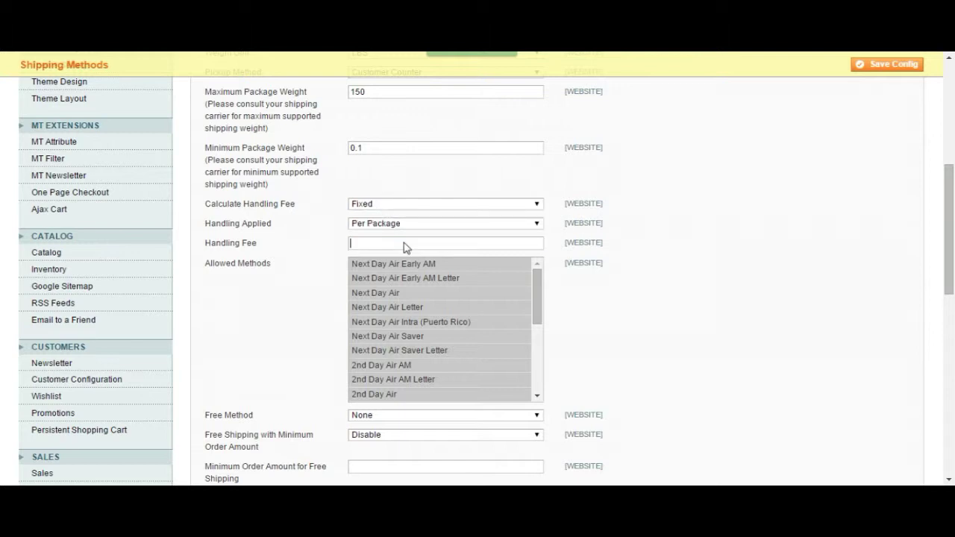
text(2)
click(377, 224)
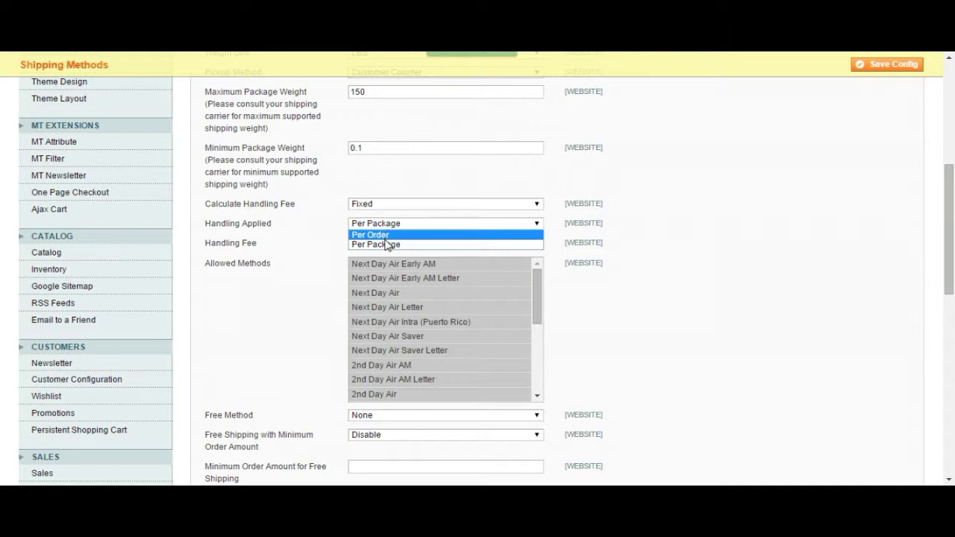
click(387, 244)
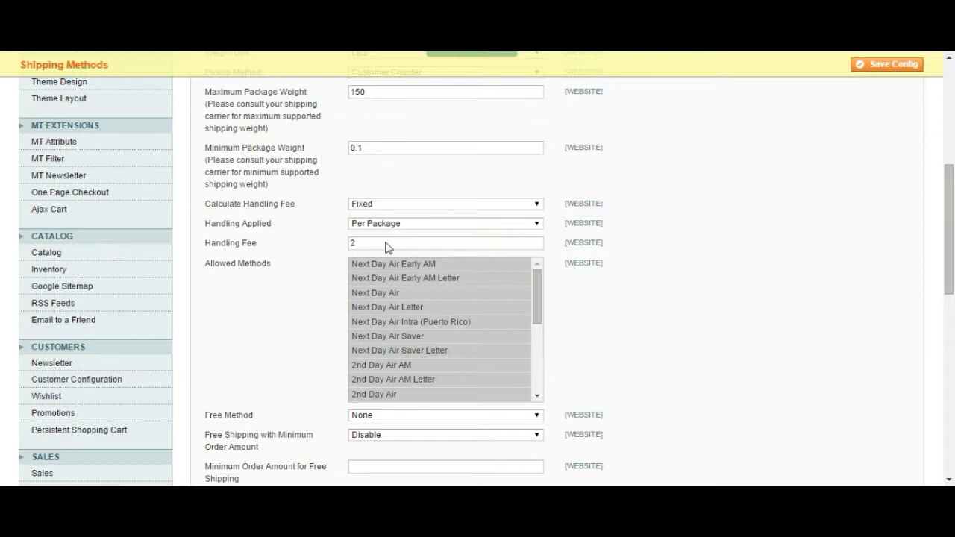
- Select the whole Allowed Methods range from Next Day Air Early AM to Worldwide Expedited
scroll(288, 239, down, 1)
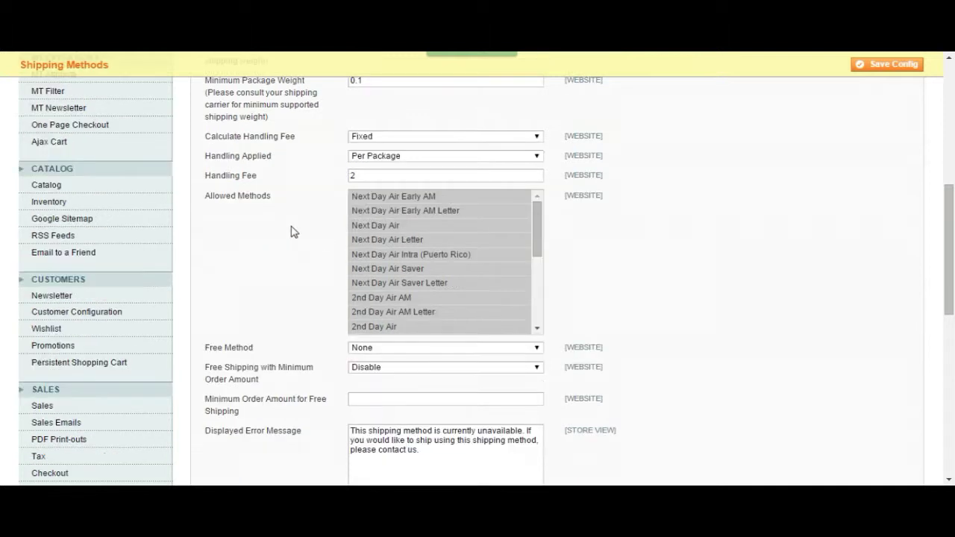
click(537, 224)
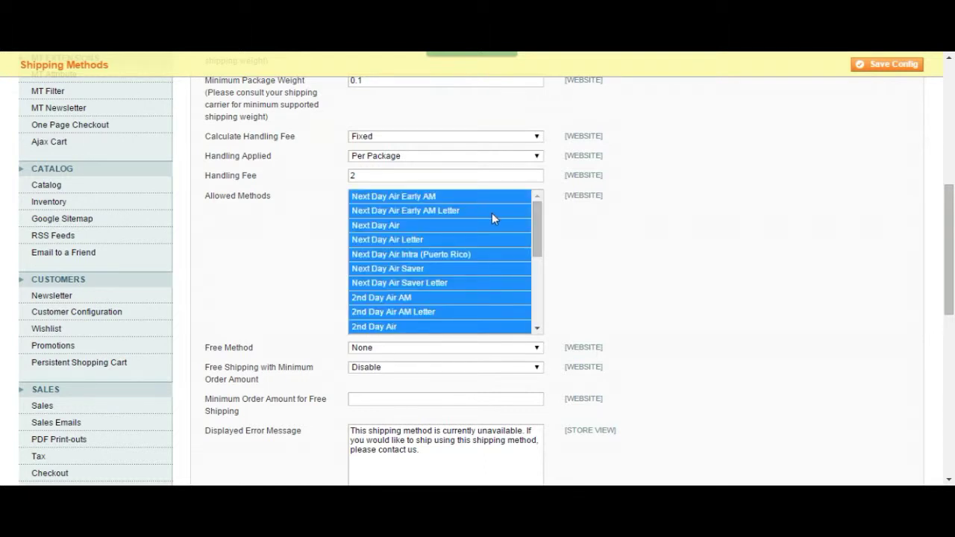
drag(538, 240, 537, 220)
click(454, 196)
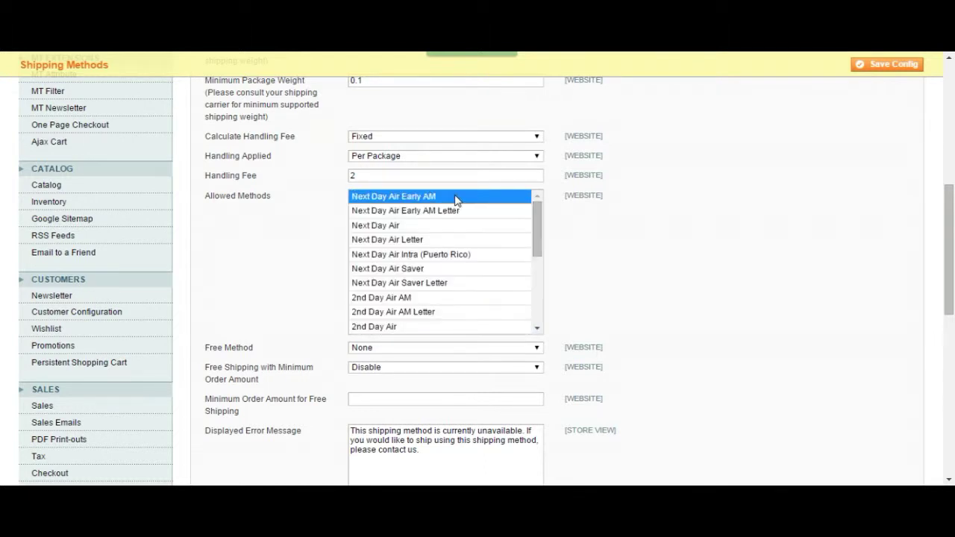
ctrl+click(467, 268)
ctrl+click(457, 313)
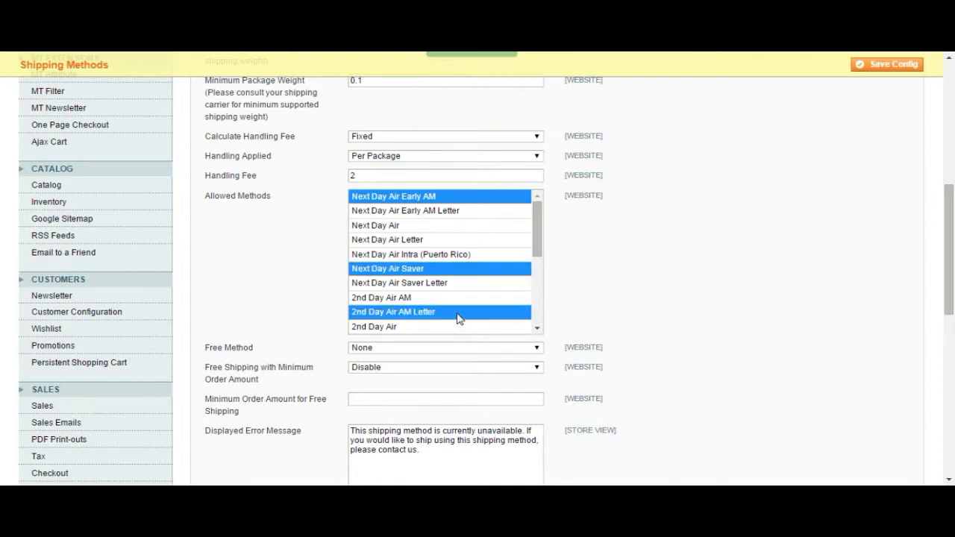
click(461, 198)
scroll(461, 246, down, 4)
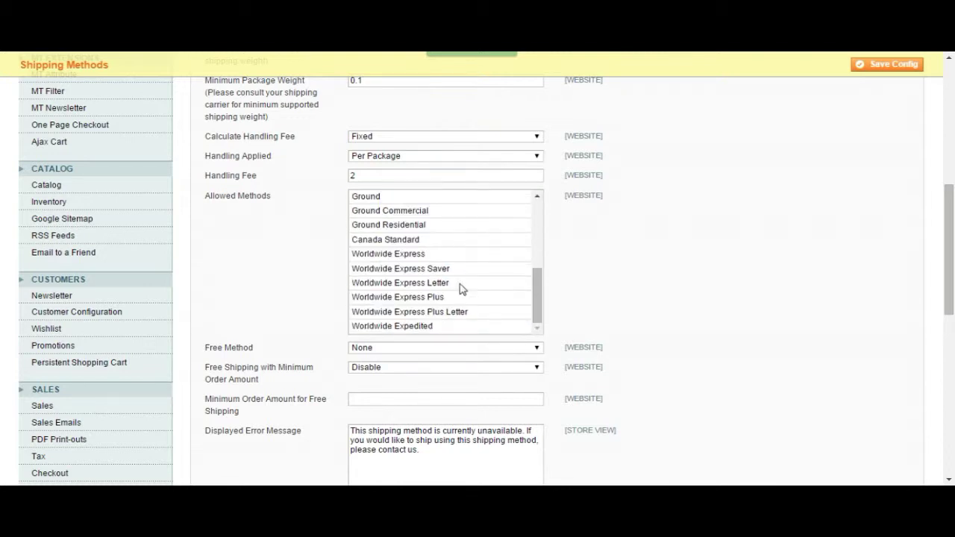
shift+click(455, 327)
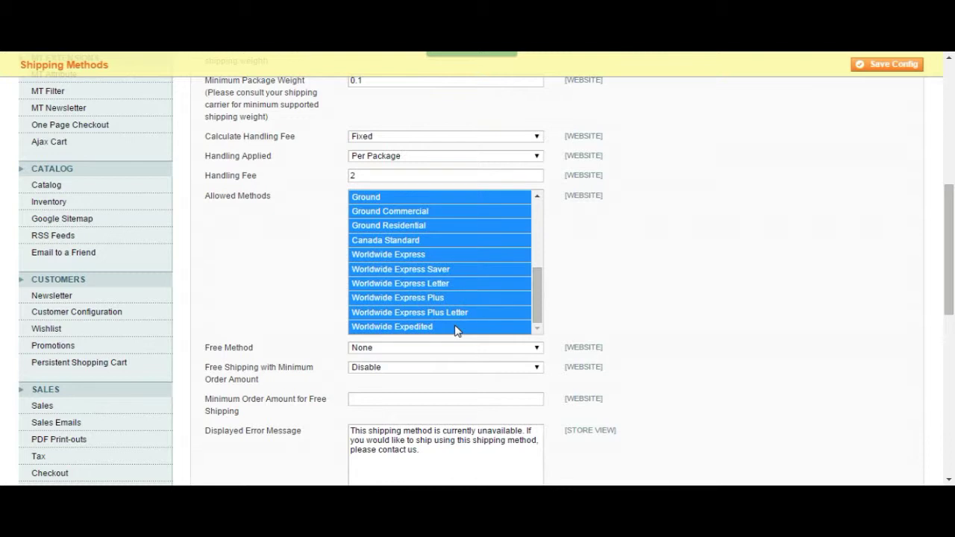
click(315, 277)
scroll(316, 279, down, 1)
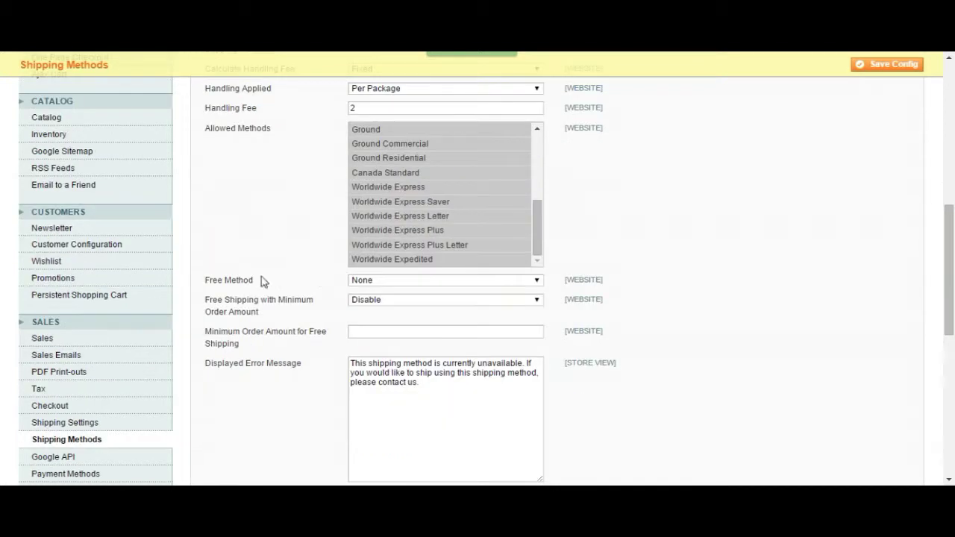
click(378, 283)
click(296, 277)
scroll(297, 276, down, 1)
click(409, 213)
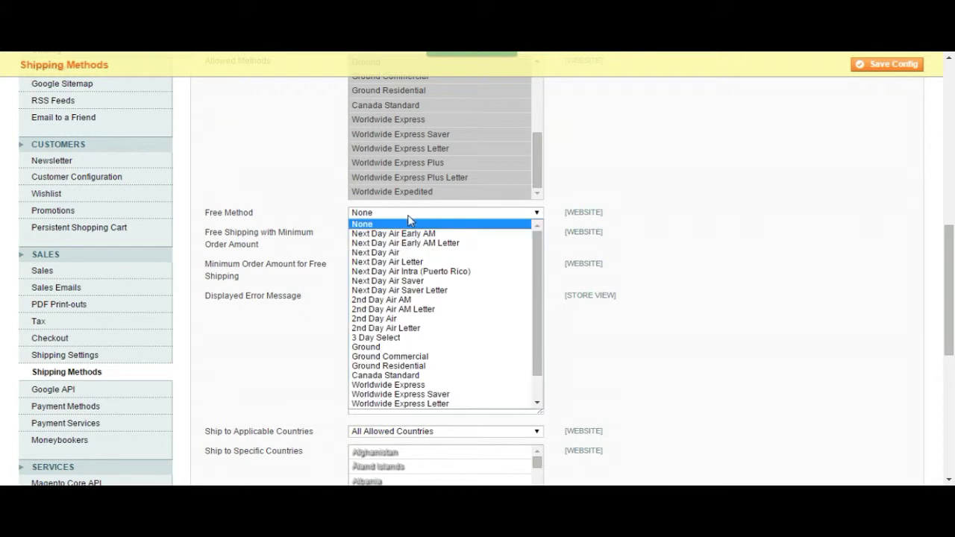
click(403, 347)
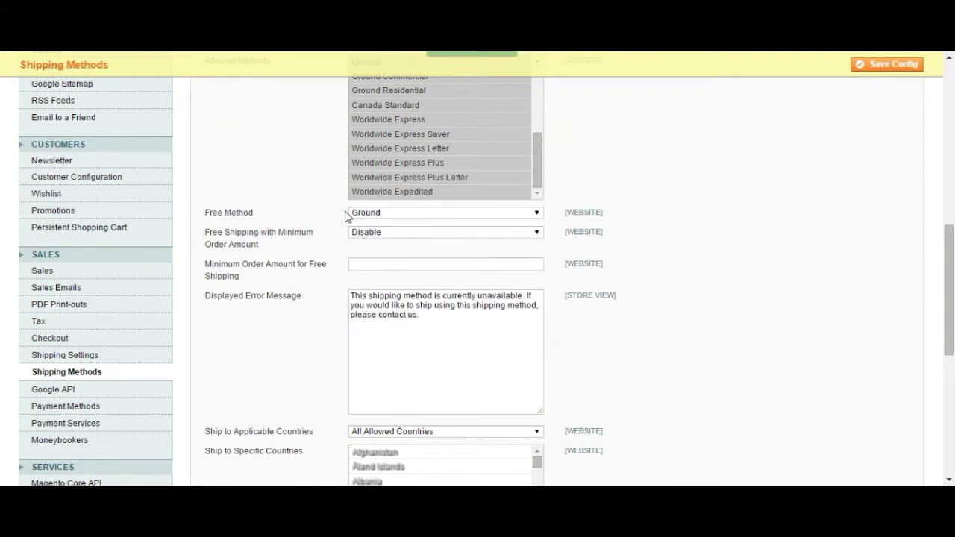
click(385, 214)
click(385, 224)
- Set Free Shipping with Minimum Order Amount to Enable with a minimum order amount of 5
click(383, 236)
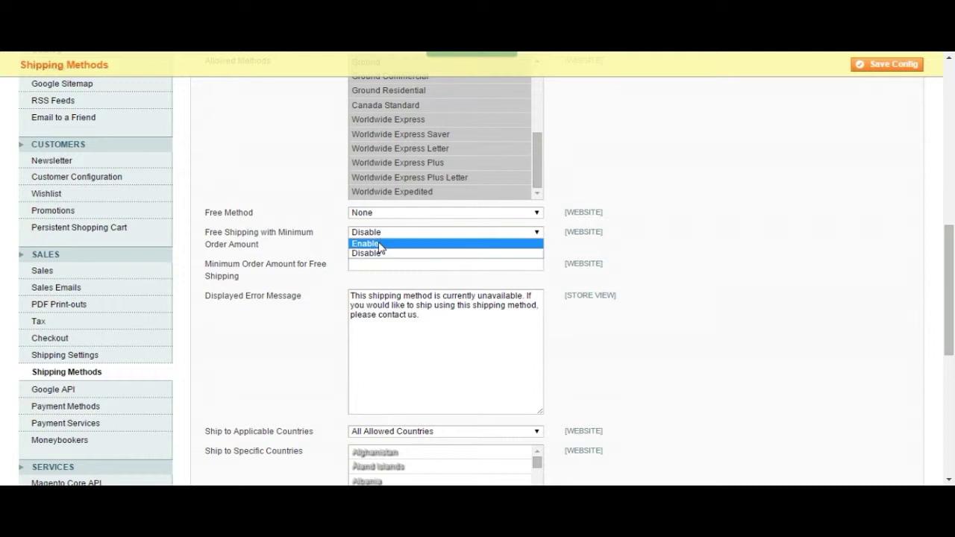
click(375, 242)
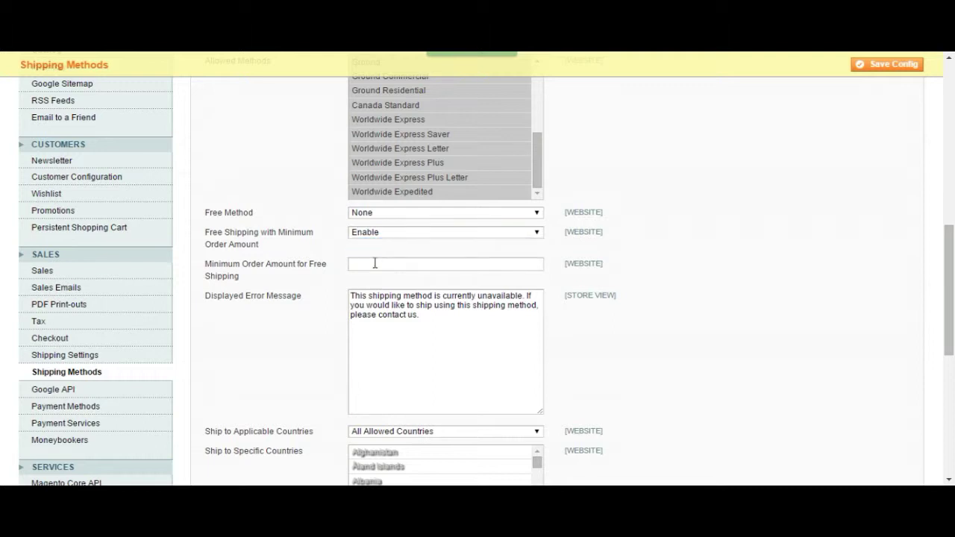
click(374, 264)
text(5)
click(385, 234)
click(385, 236)
scroll(324, 243, down, 2)
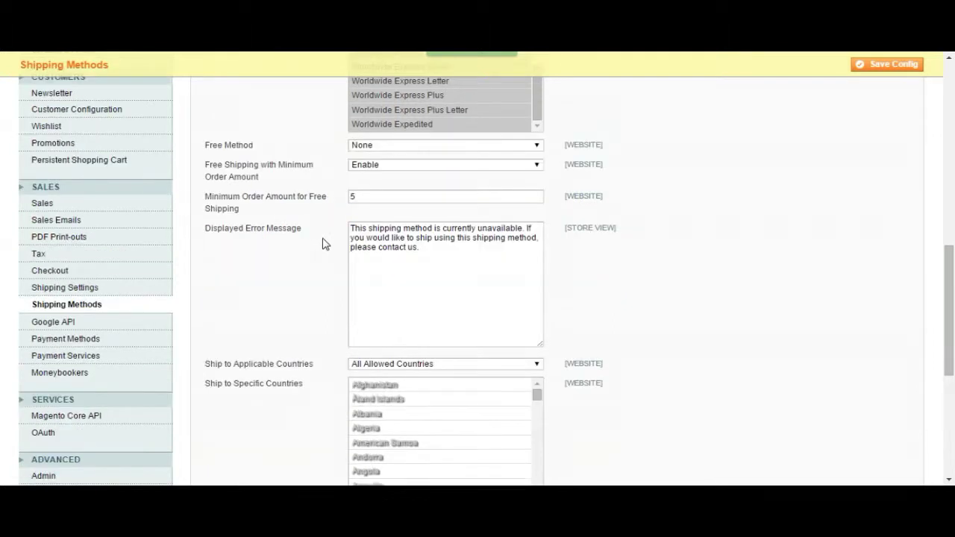
drag(424, 180, 349, 153)
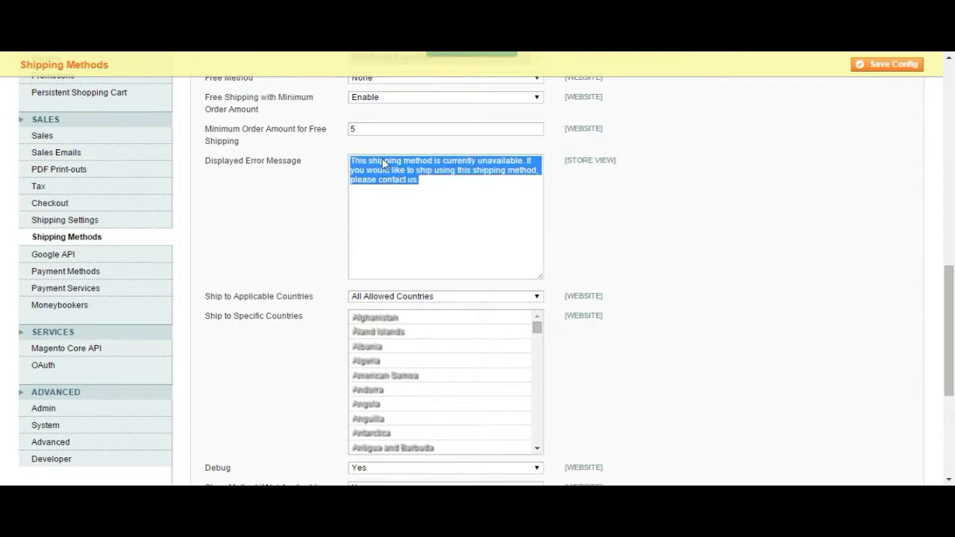
click(415, 161)
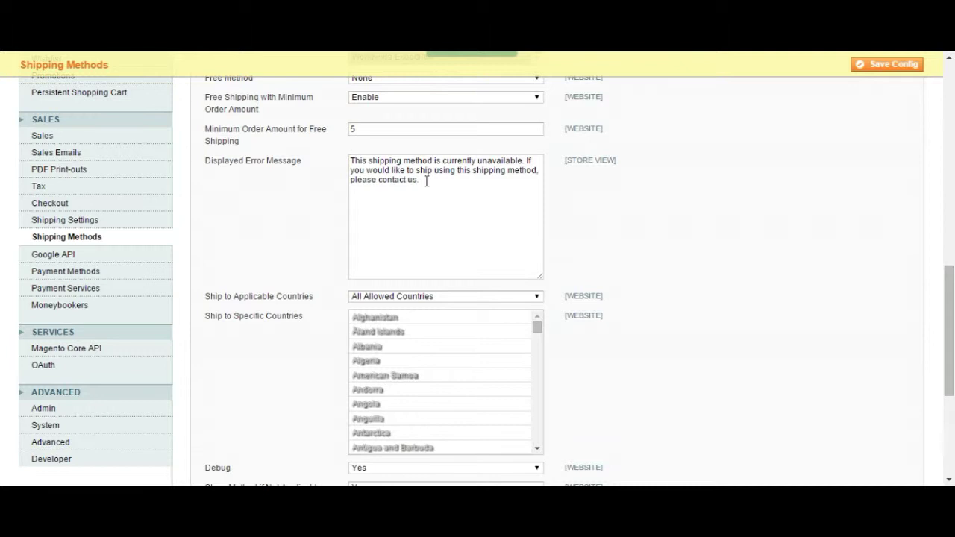
scroll(426, 181, down, 1)
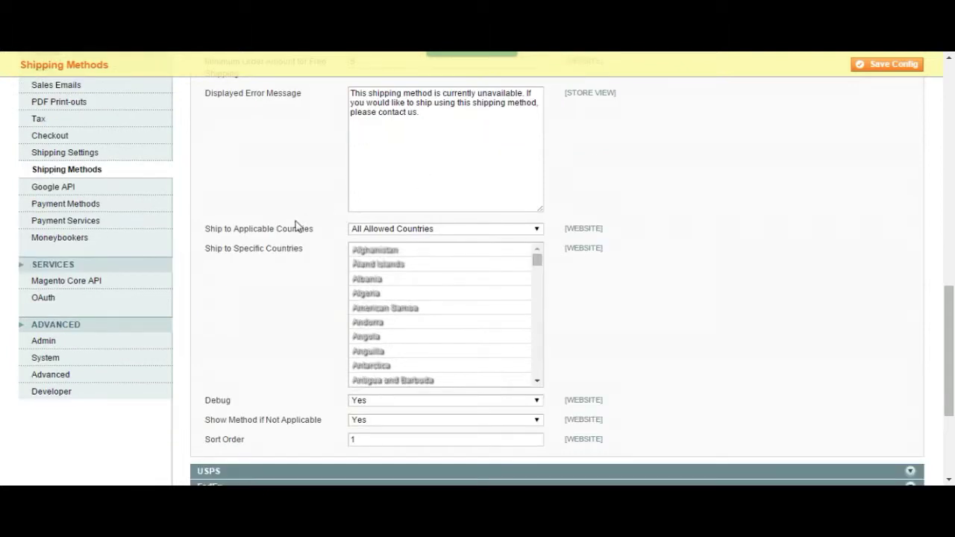
- Restrict UPS to specific countries with United States as the only country
click(446, 232)
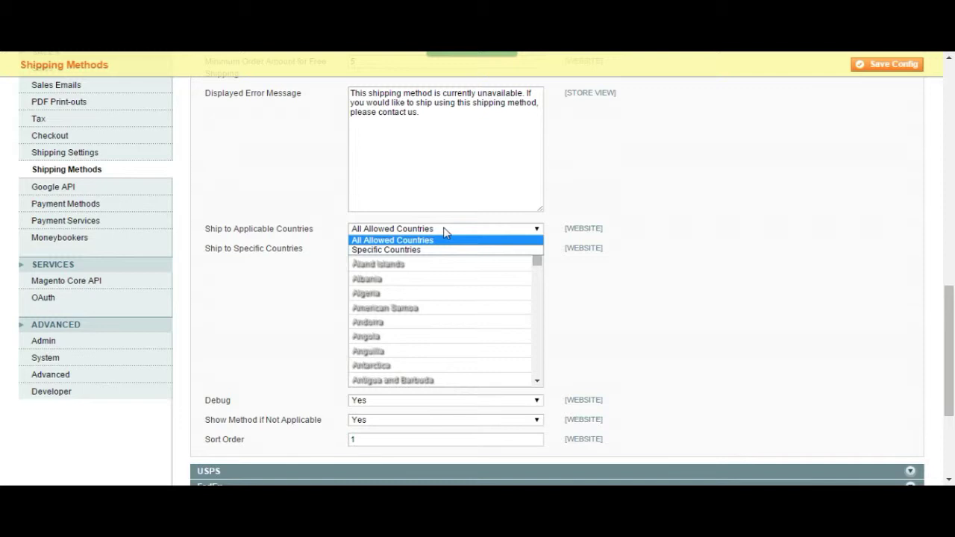
click(438, 249)
click(513, 280)
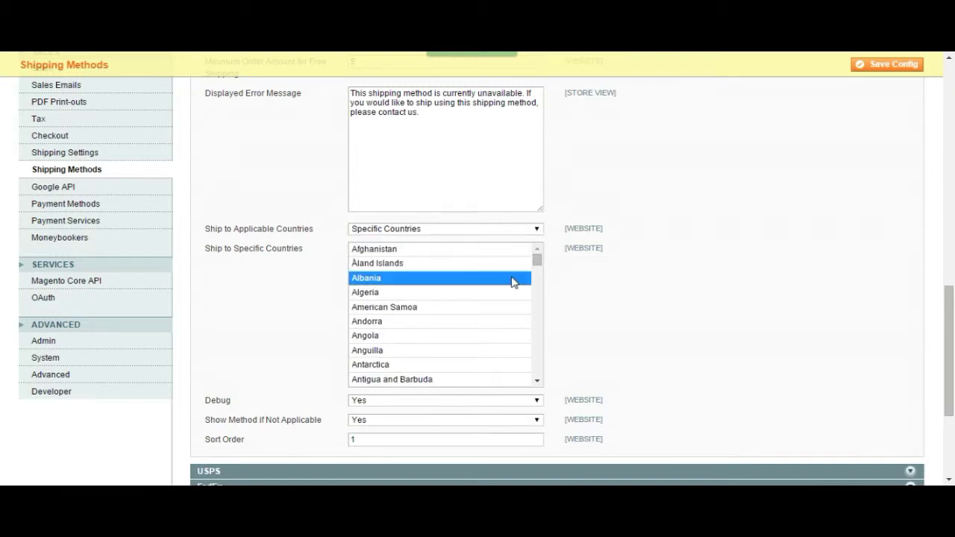
key(u)
scroll(432, 353, down, 3)
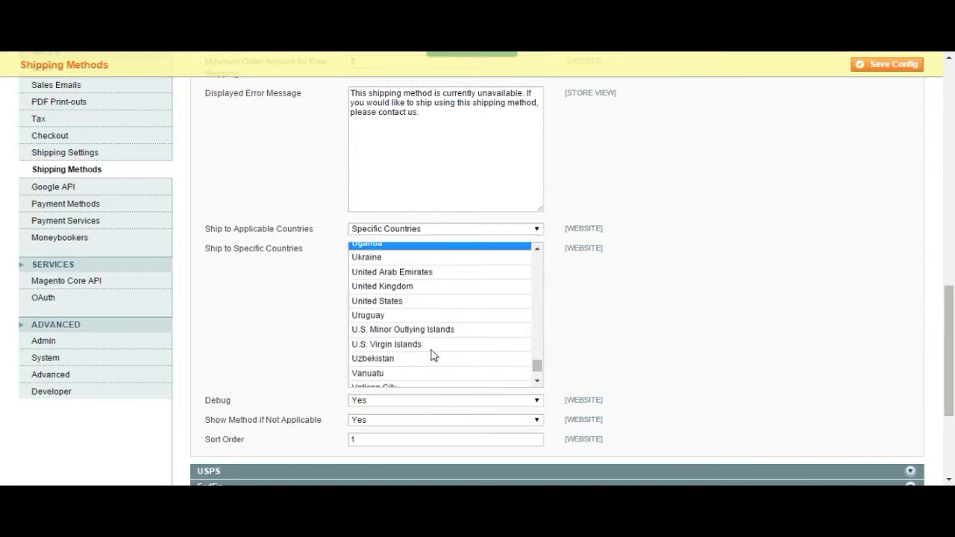
click(406, 305)
click(280, 302)
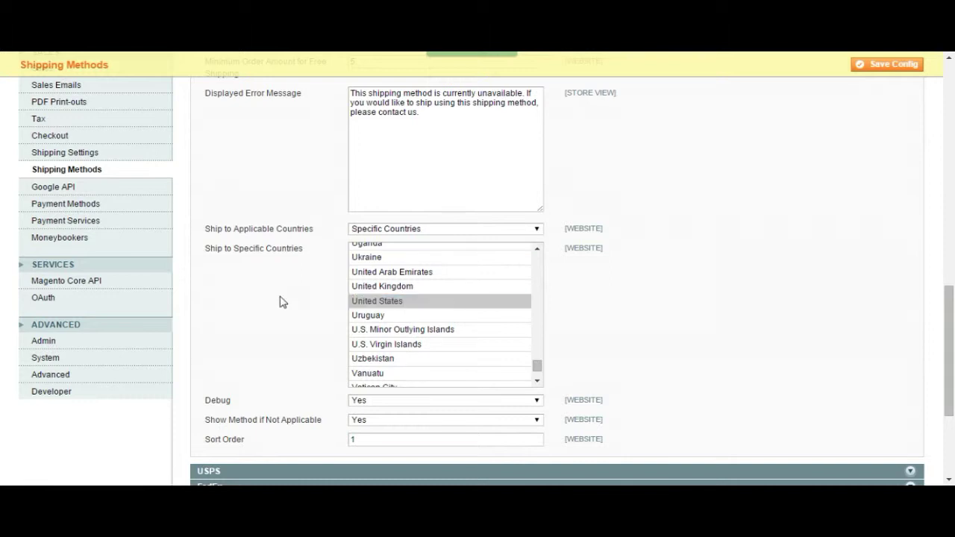
- Set the UPS Debug option to No
scroll(282, 302, down, 1)
click(379, 333)
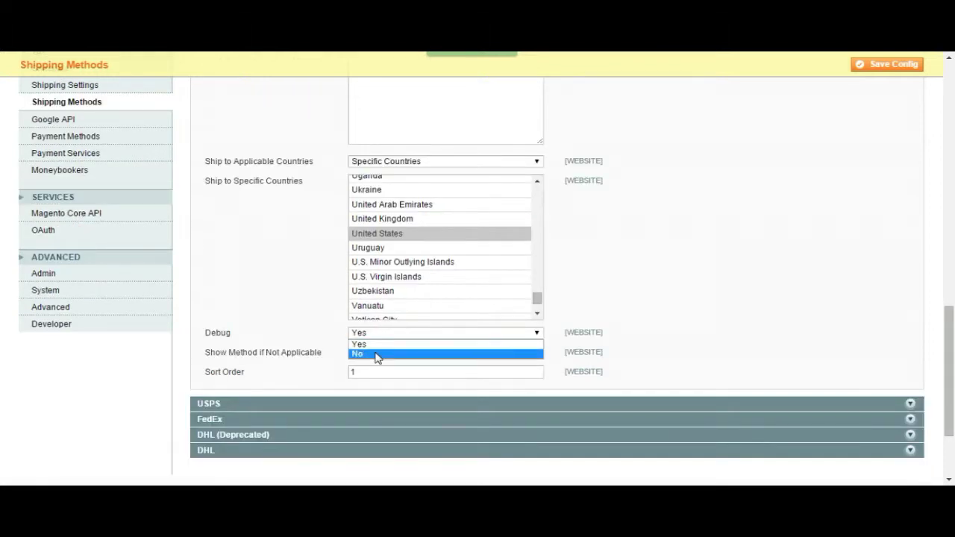
click(377, 353)
drag(211, 334, 397, 332)
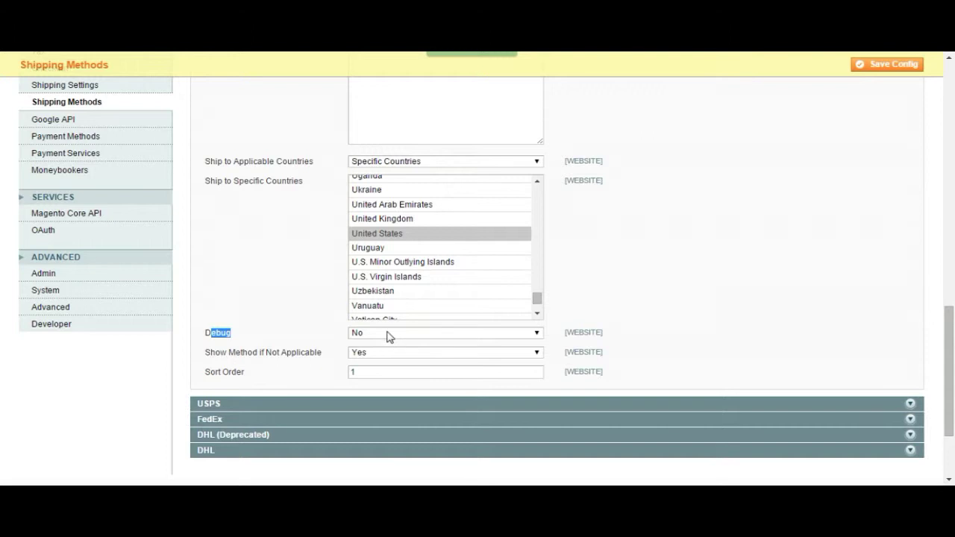
click(311, 333)
click(363, 355)
- Keep Show Method if Not Applicable set to Yes
click(363, 363)
drag(323, 352, 228, 356)
click(214, 358)
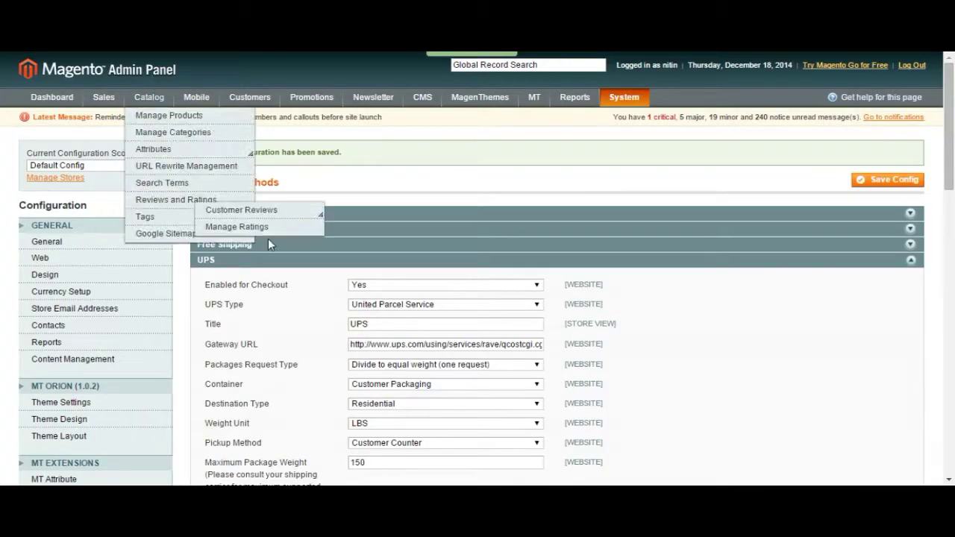
- Review the storefront checkout where UPS is flagged as currently unavailable
scroll(267, 238, down, 10)
scroll(258, 331, down, 10)
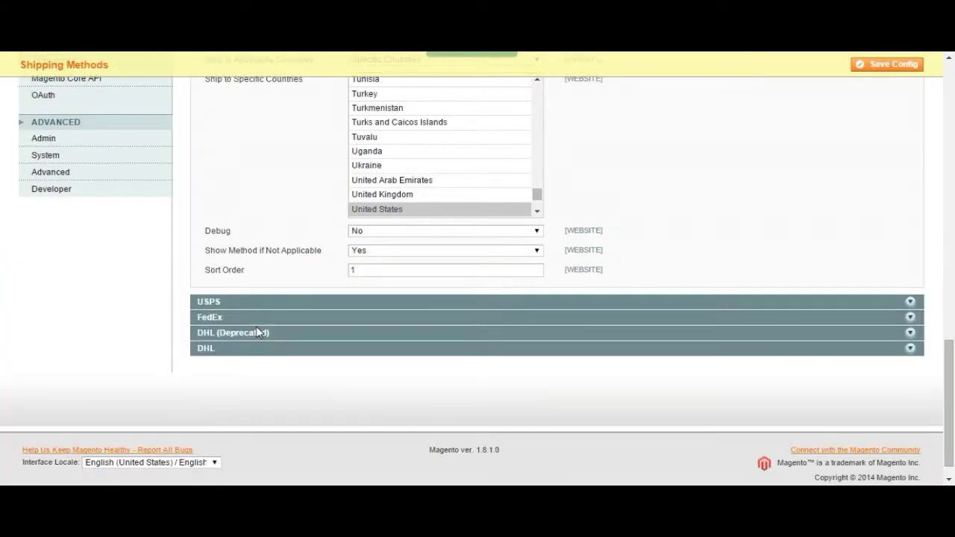
scroll(243, 286, up, 1)
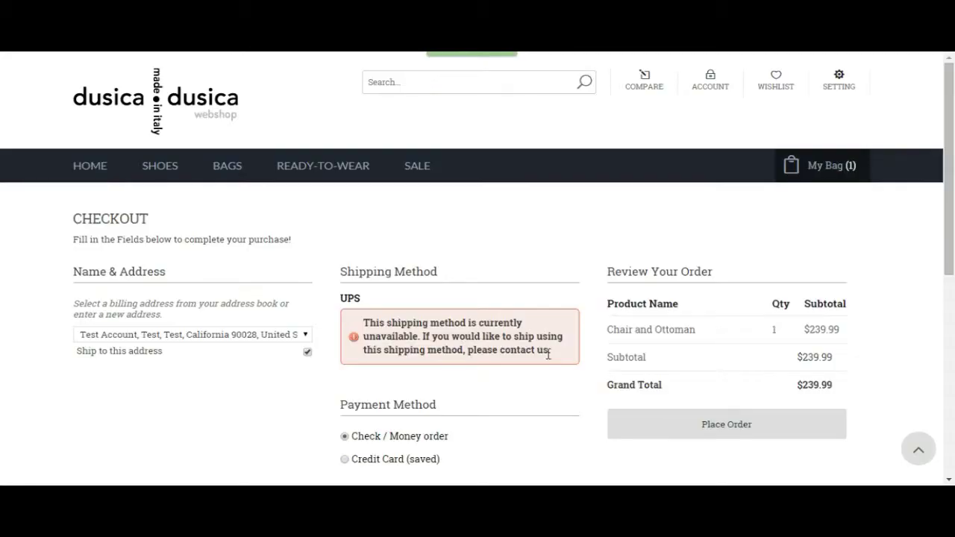
drag(550, 350, 343, 297)
click(350, 300)
drag(550, 351, 346, 298)
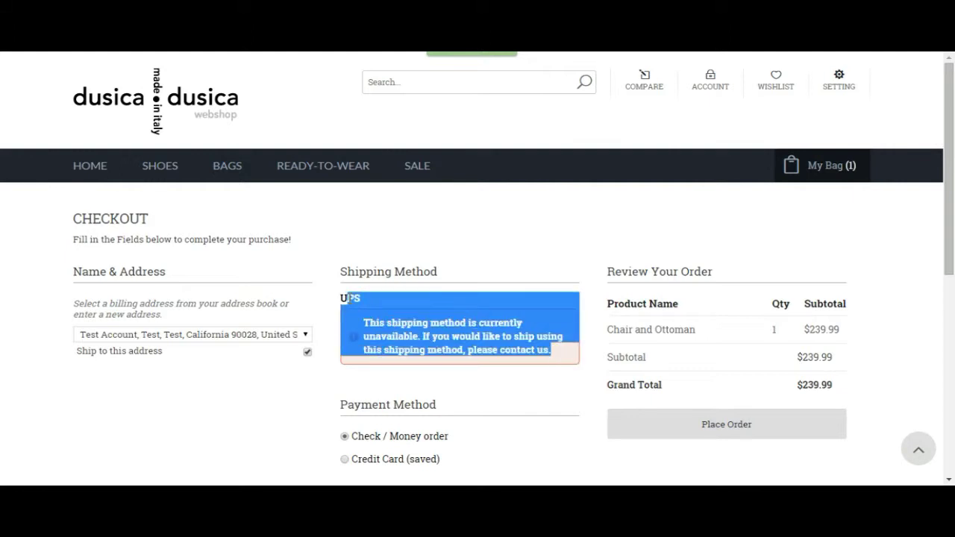
click(344, 298)
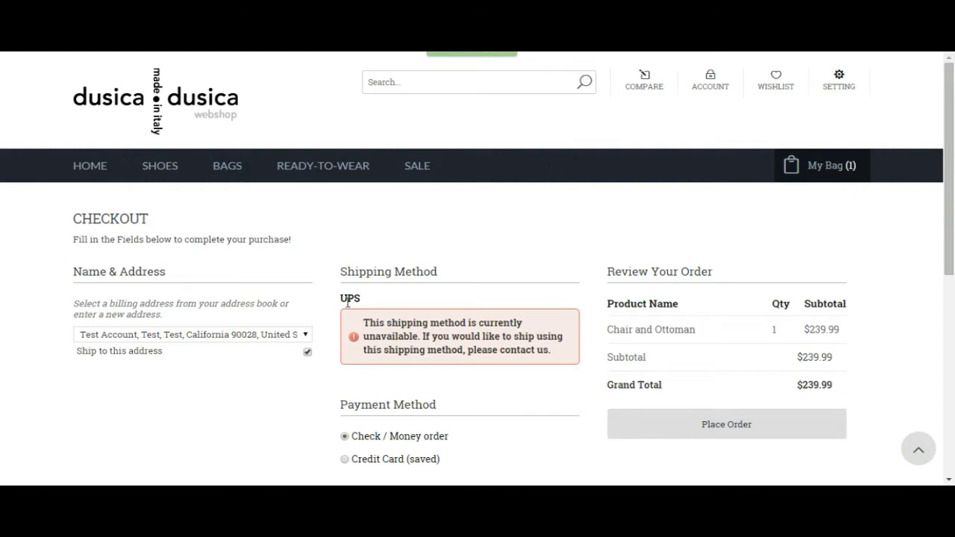
drag(344, 298, 399, 332)
click(399, 332)
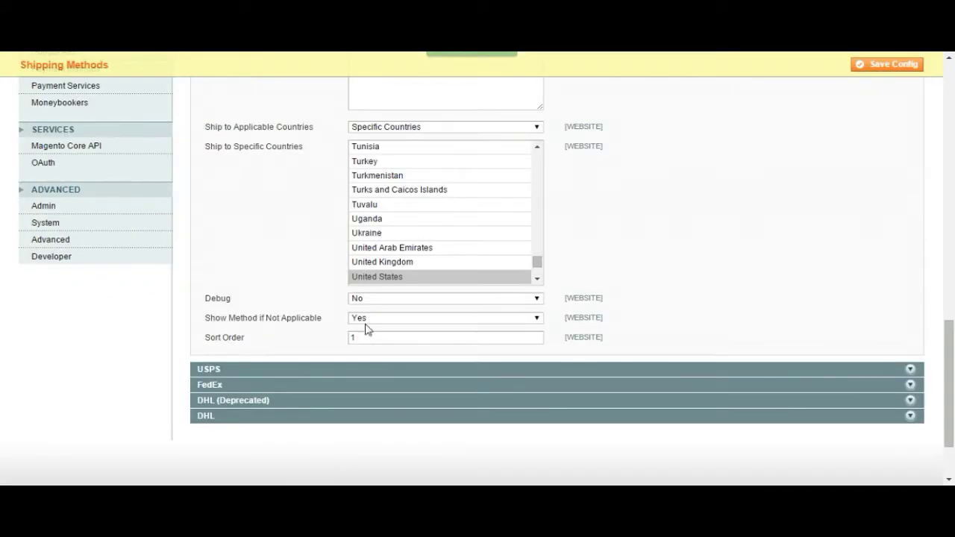
- Set Show Method if Not Applicable to No
click(373, 320)
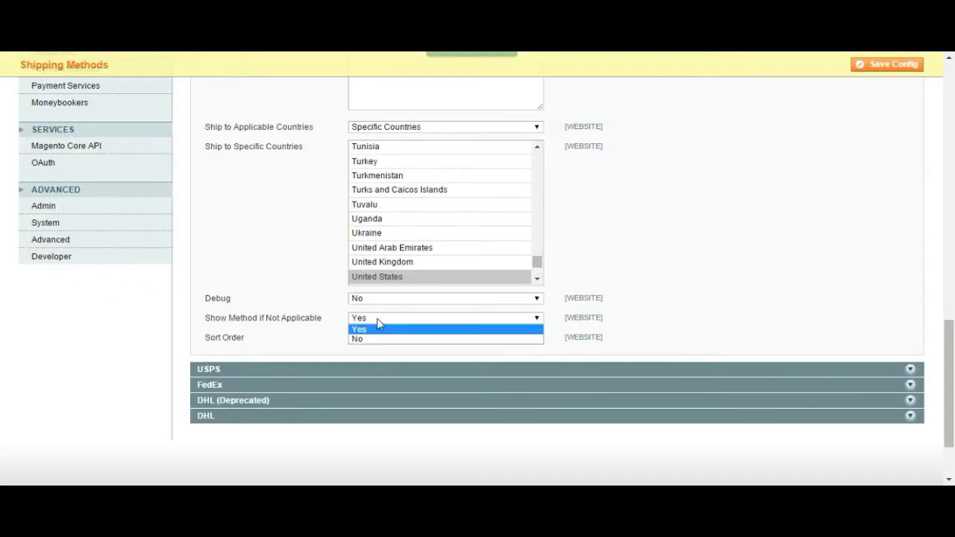
click(381, 339)
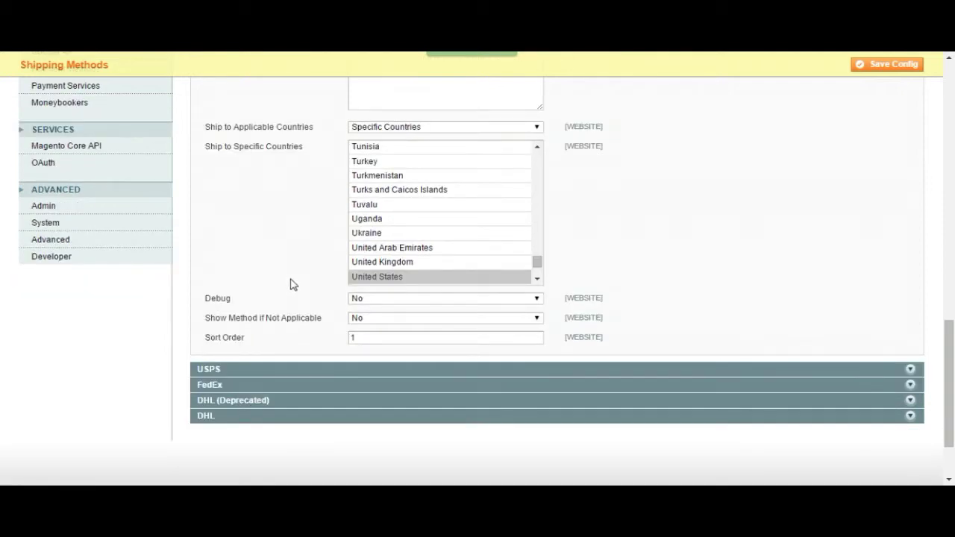
double_click(385, 336)
- Collapse and re-expand the UPS section to review its settings
scroll(312, 344, up, 1)
scroll(262, 213, up, 10)
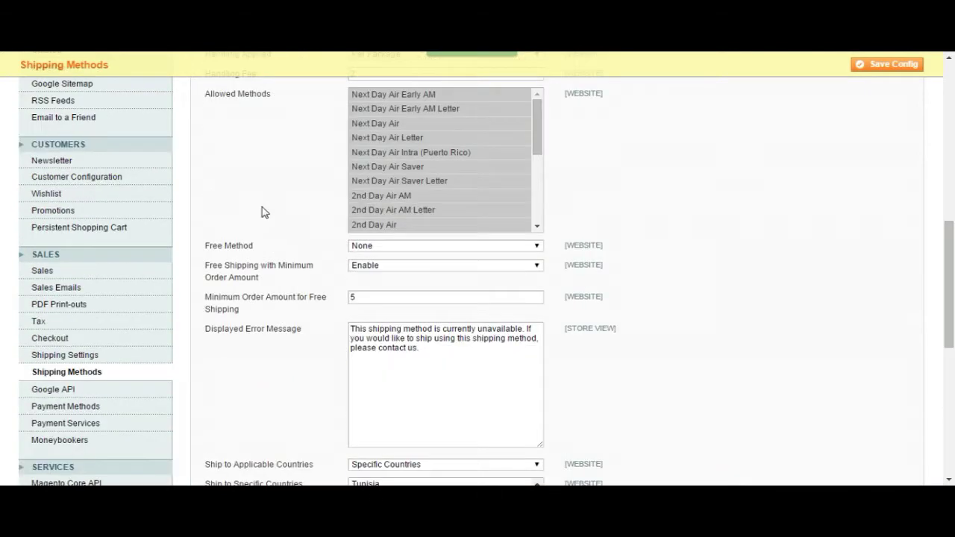
click(241, 126)
scroll(259, 196, up, 2)
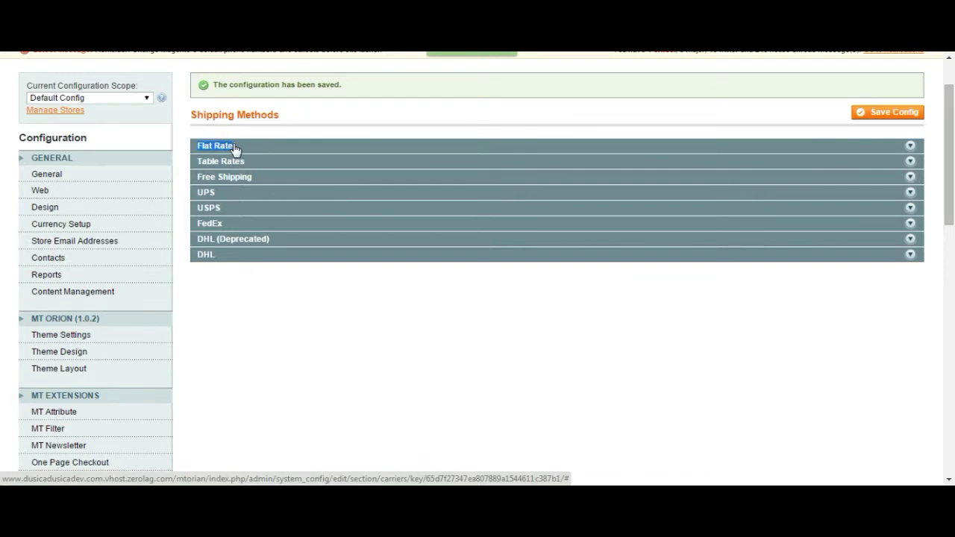
drag(193, 162, 253, 163)
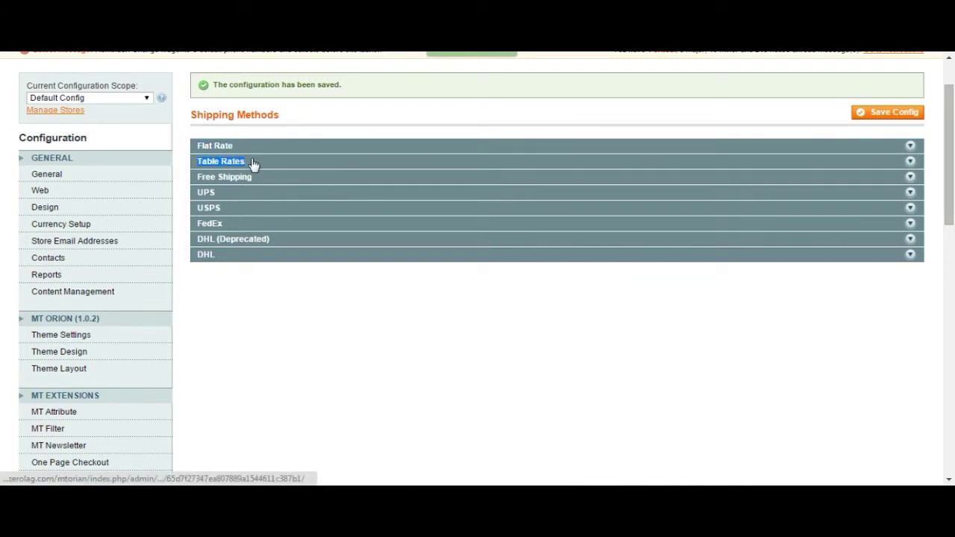
click(207, 194)
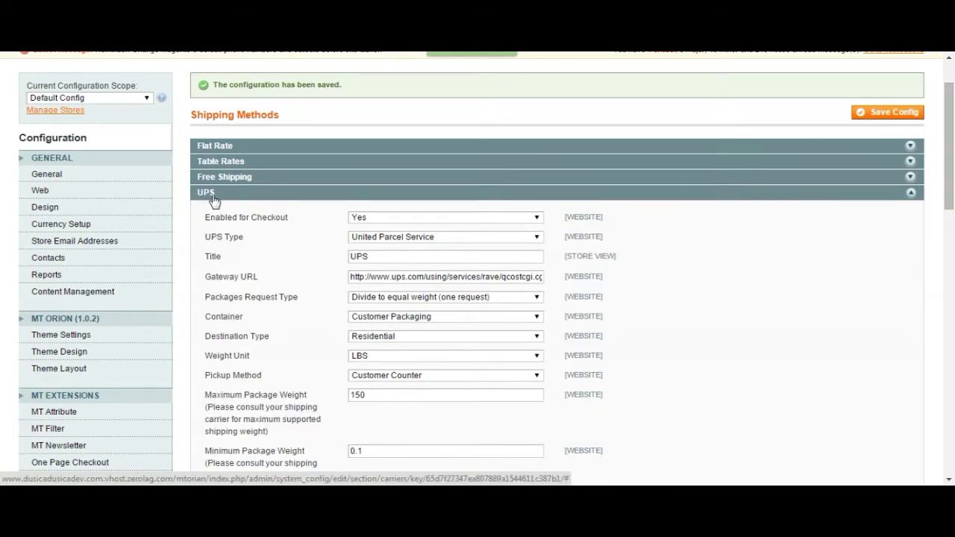
scroll(274, 269, up, 1)
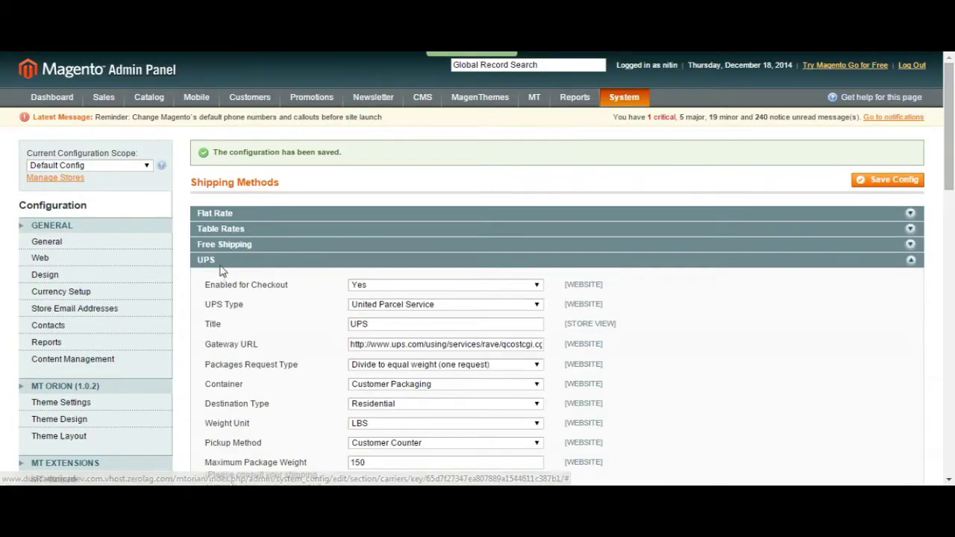
scroll(311, 317, down, 8)
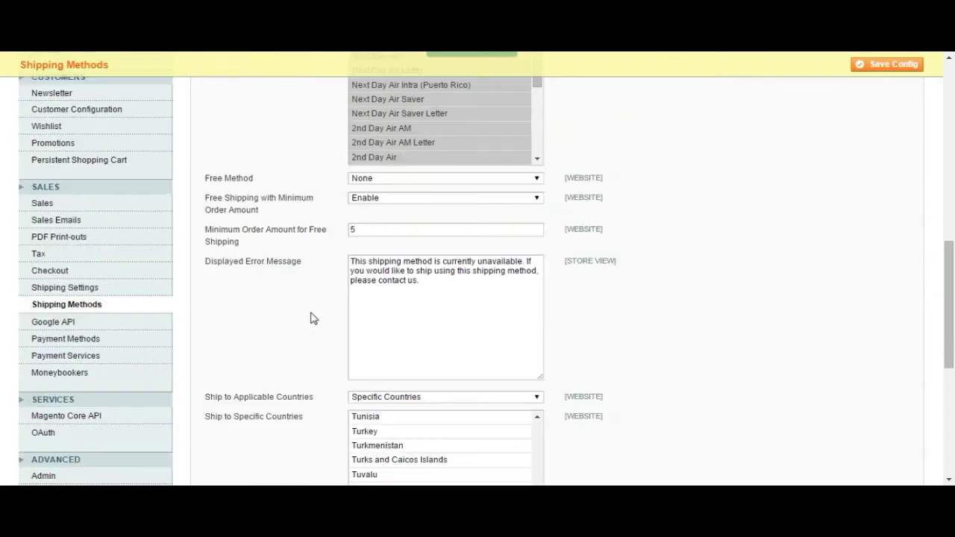
scroll(311, 317, down, 4)
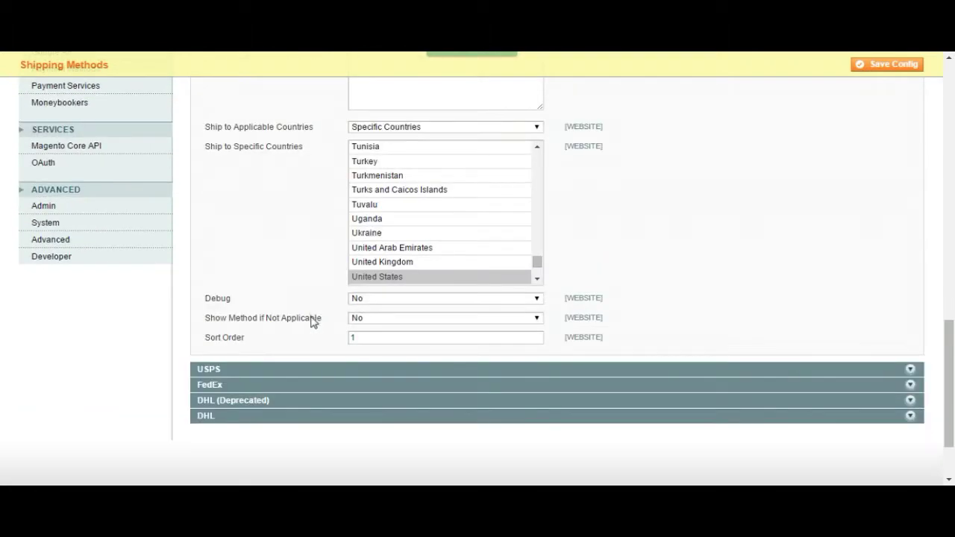
scroll(311, 317, up, 13)
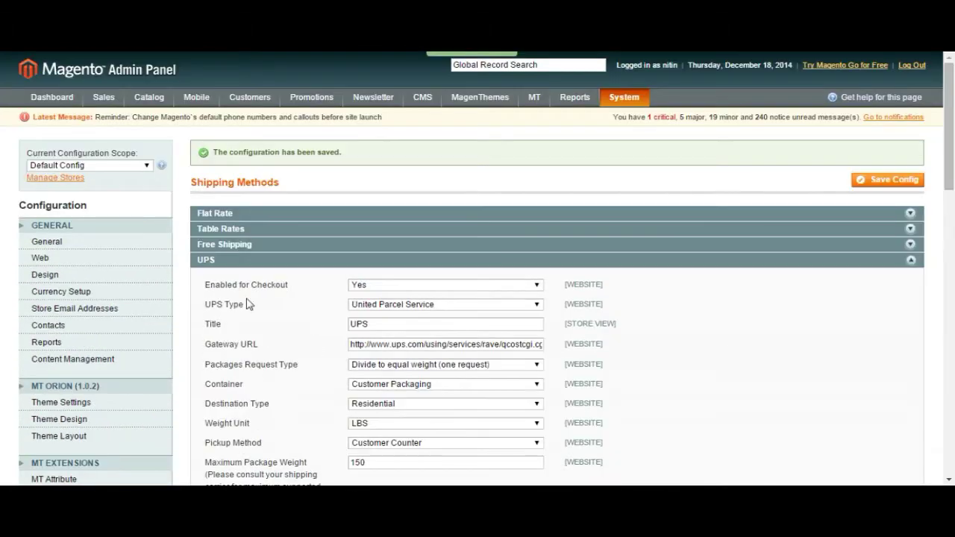
- Collapse the UPS section, then expand and review the USPS settings and collapse them again
click(223, 263)
click(223, 263)
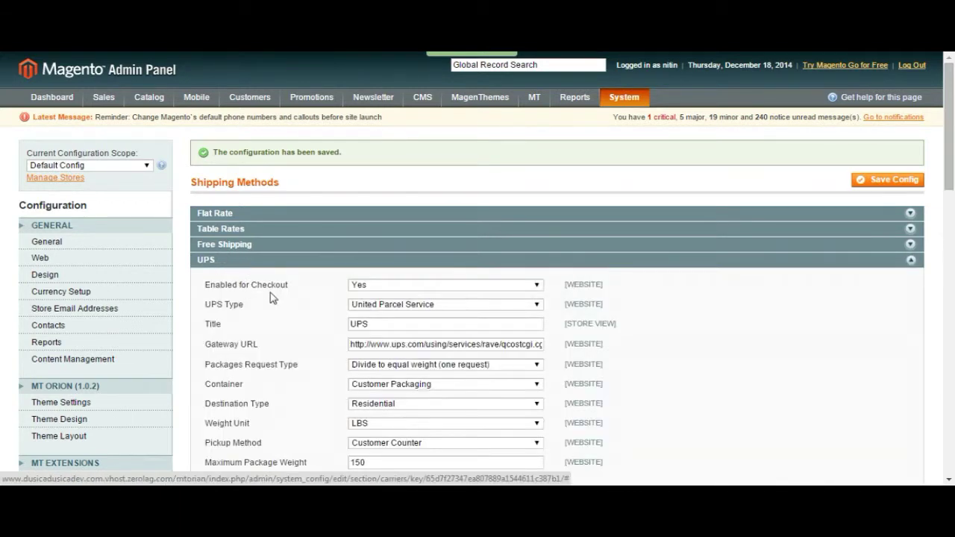
click(235, 260)
click(236, 275)
scroll(235, 277, down, 1)
scroll(235, 277, down, 1)
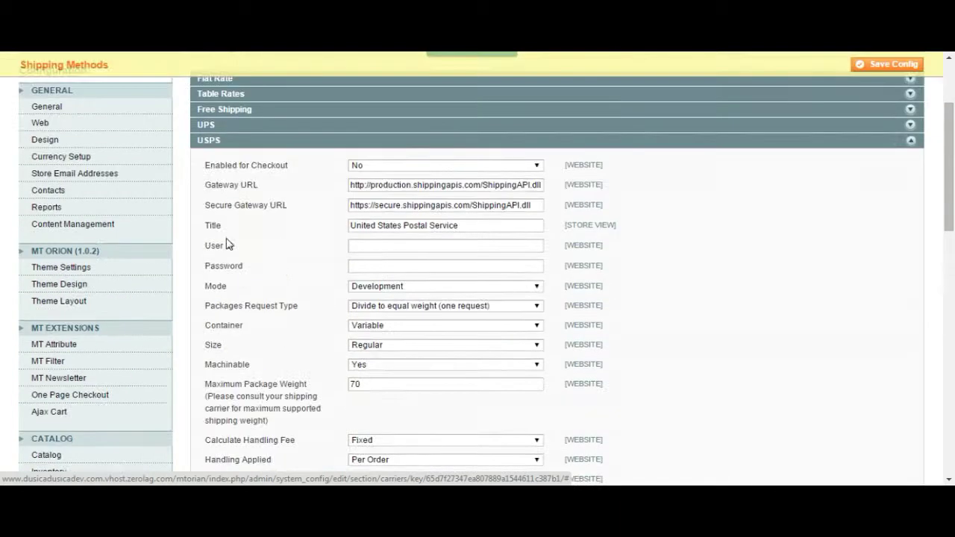
click(224, 141)
- Expand and collapse the FedEx, DHL (Deprecated) and DHL sections in turn, leaving all closed
click(221, 159)
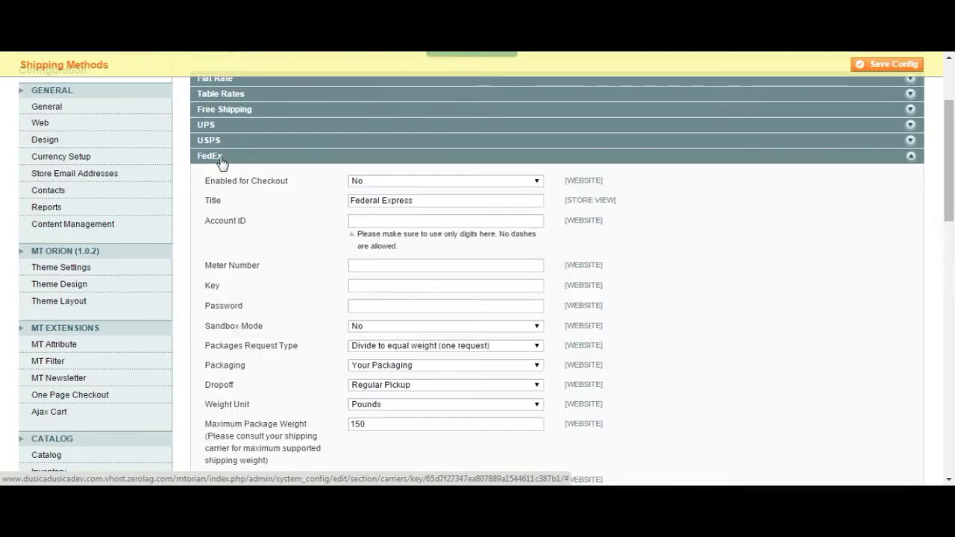
click(221, 158)
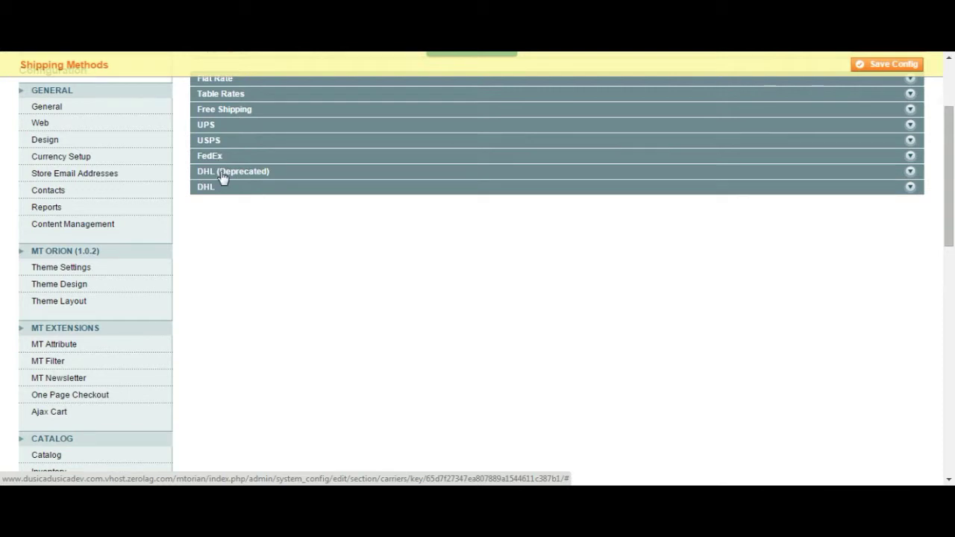
click(222, 175)
click(222, 176)
click(223, 187)
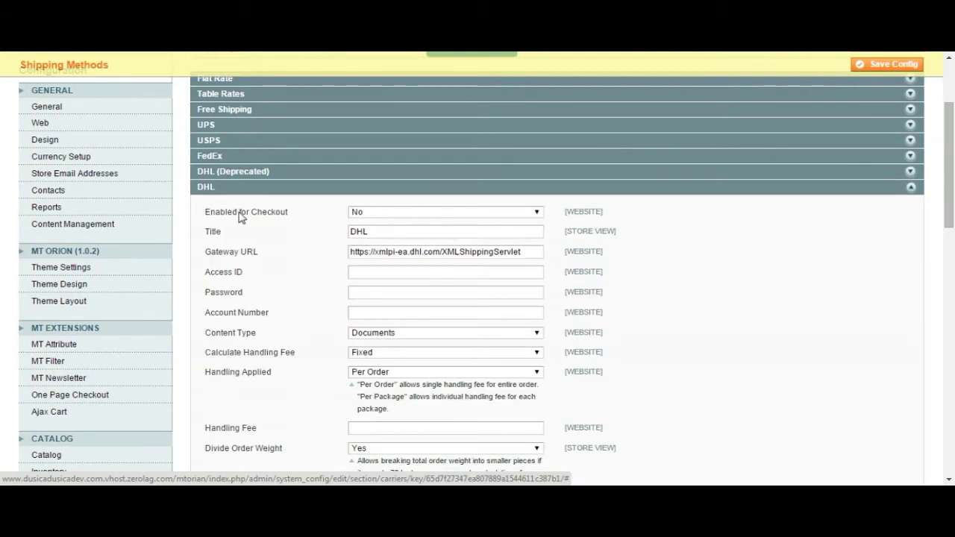
click(232, 188)
scroll(276, 249, up, 2)
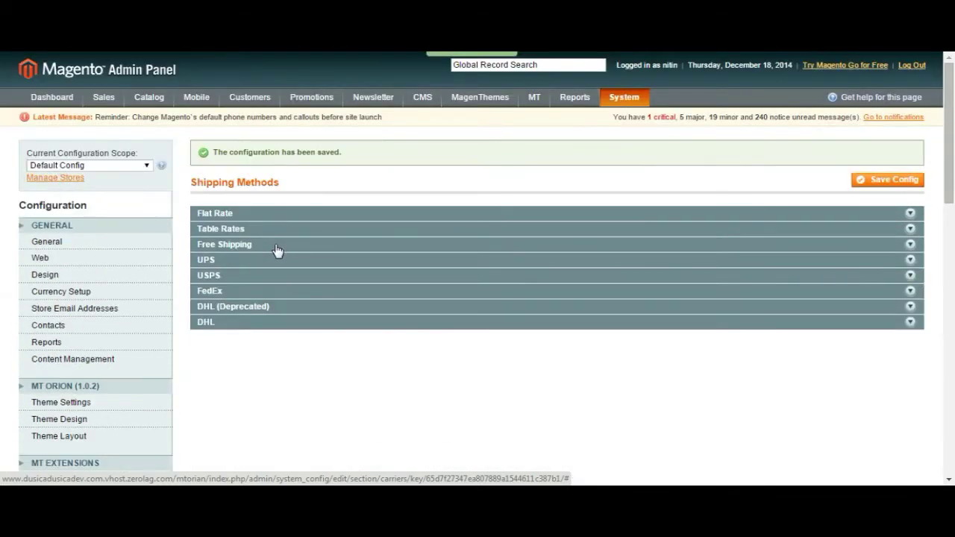